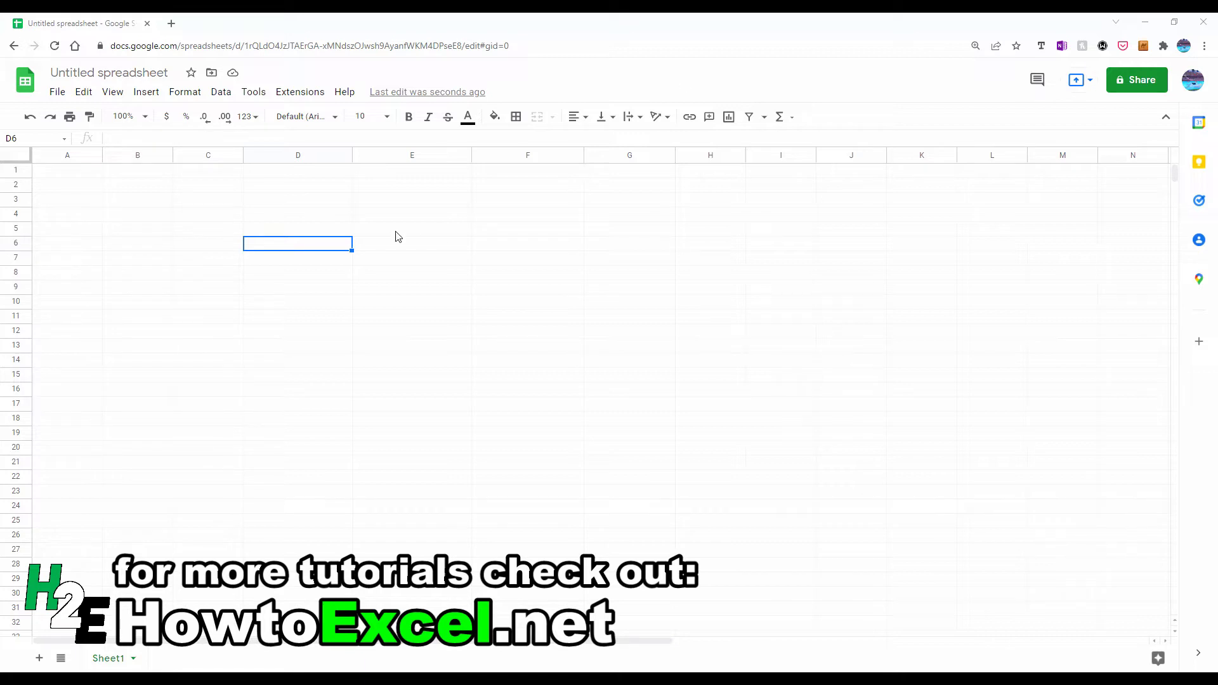
Step: Enter the labels Microsoft 365 Subscribers and Global Population in D6:E6, with values 50 and 7900 below
{"action": "left_click", "coordinate": [337, 245]}
{"action": "type", "text": "Mi"}
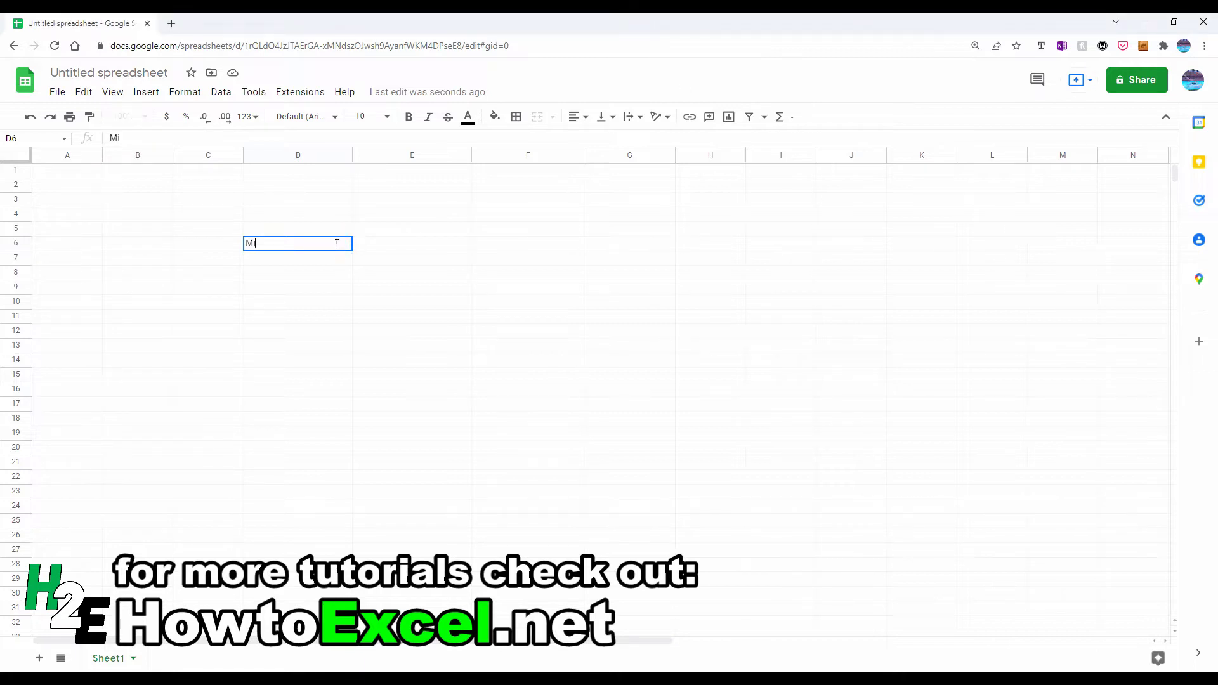
{"action": "type", "text": "crosoft 365 Subscribers"}
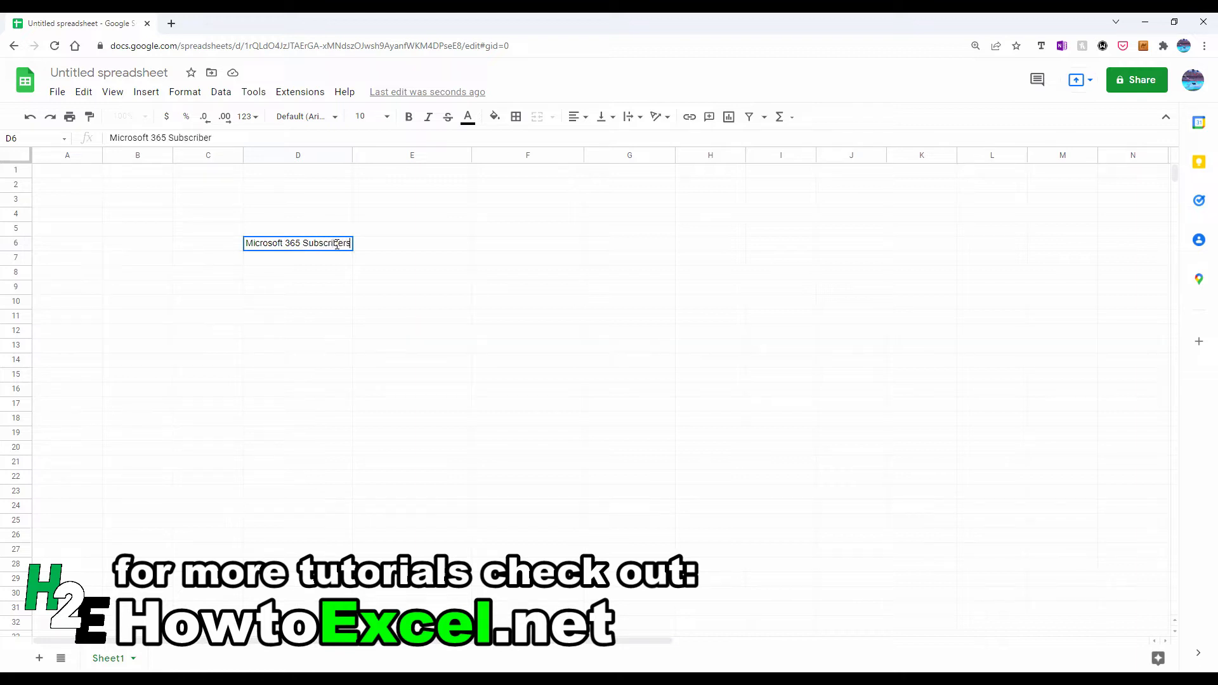
{"action": "key", "text": "Return"}
{"action": "type", "text": "50"}
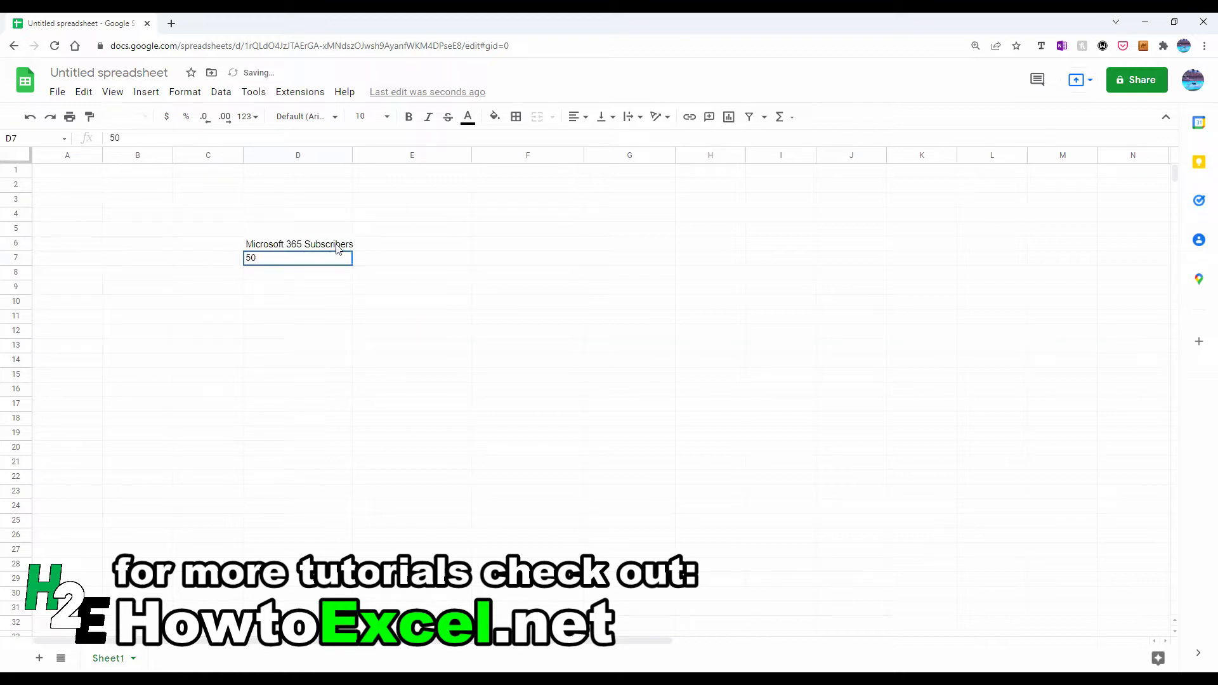
{"action": "key", "text": "Tab"}
{"action": "key", "text": "Up"}
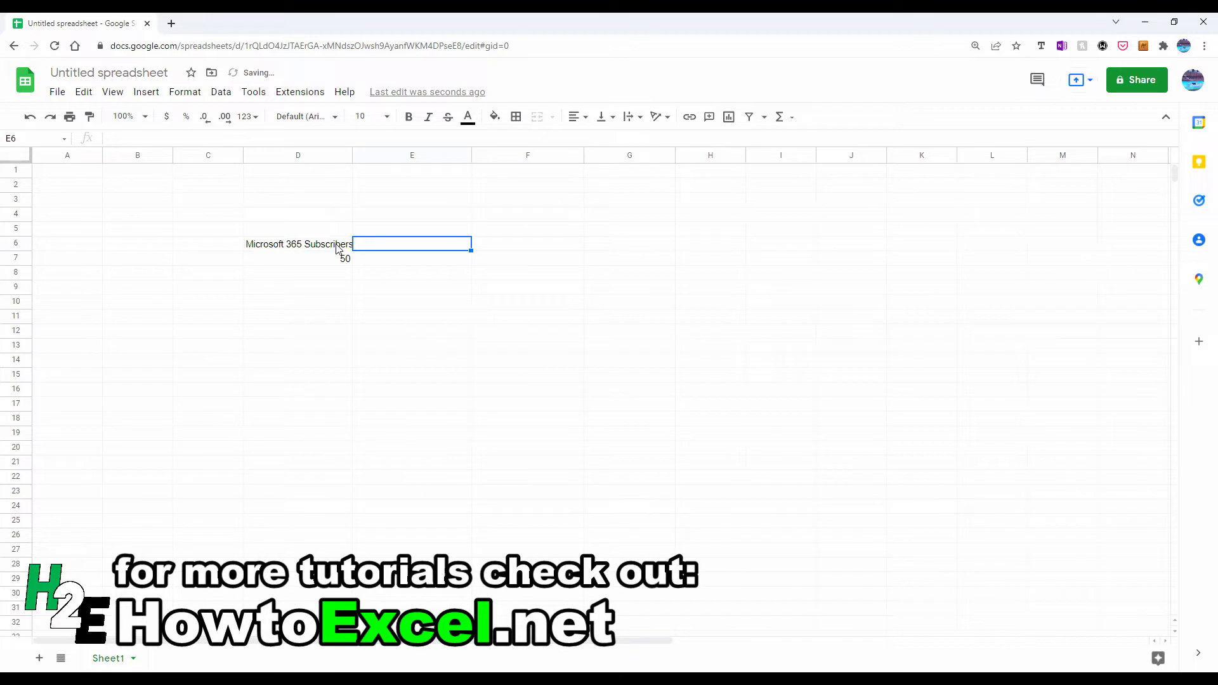
{"action": "type", "text": "Global Po"}
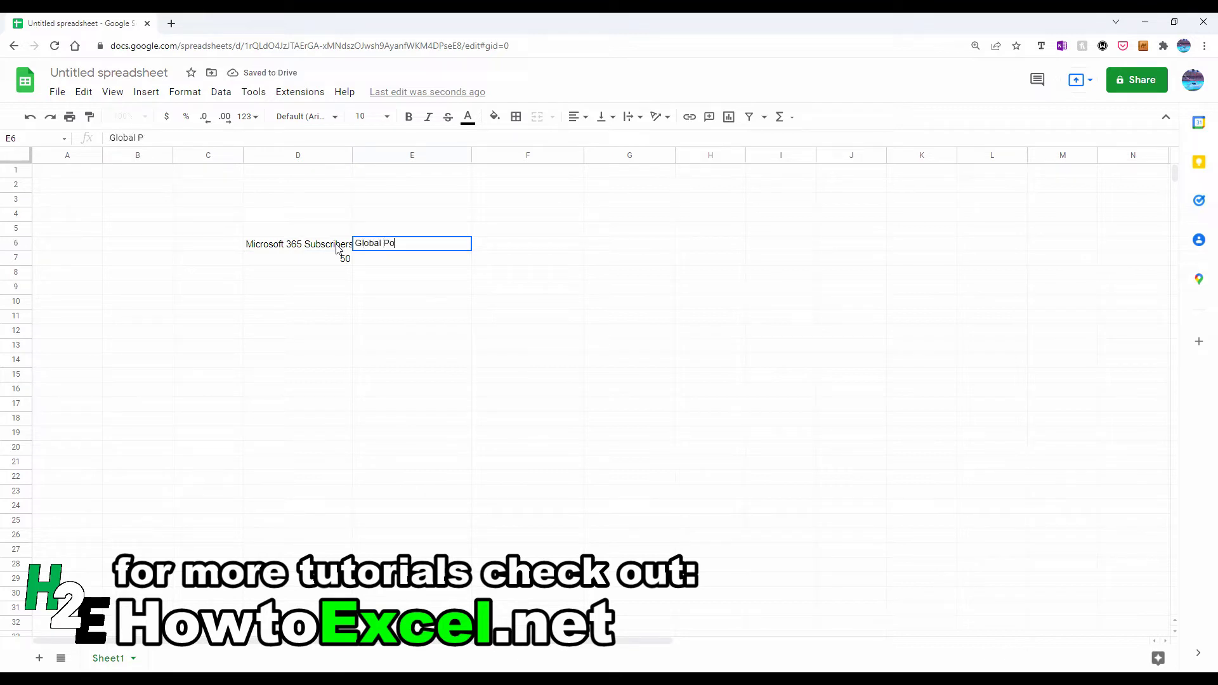
{"action": "type", "text": "pulation"}
{"action": "key", "text": "Return"}
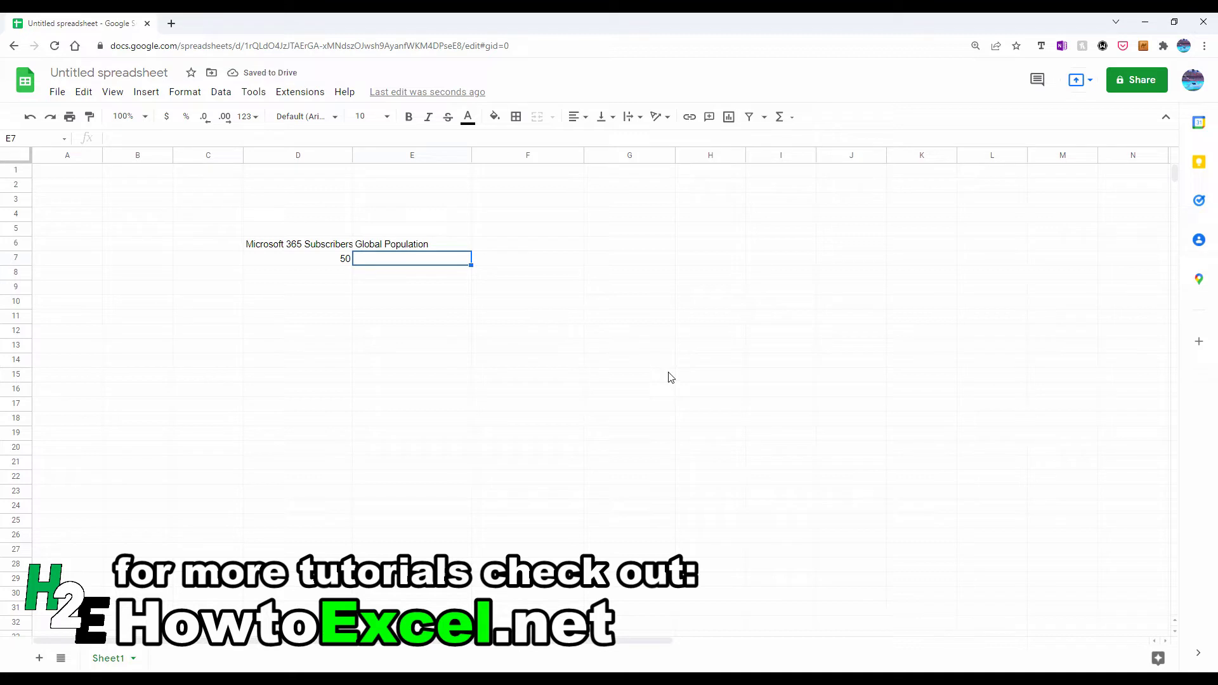
{"action": "type", "text": "7900"}
{"action": "key", "text": "Tab"}
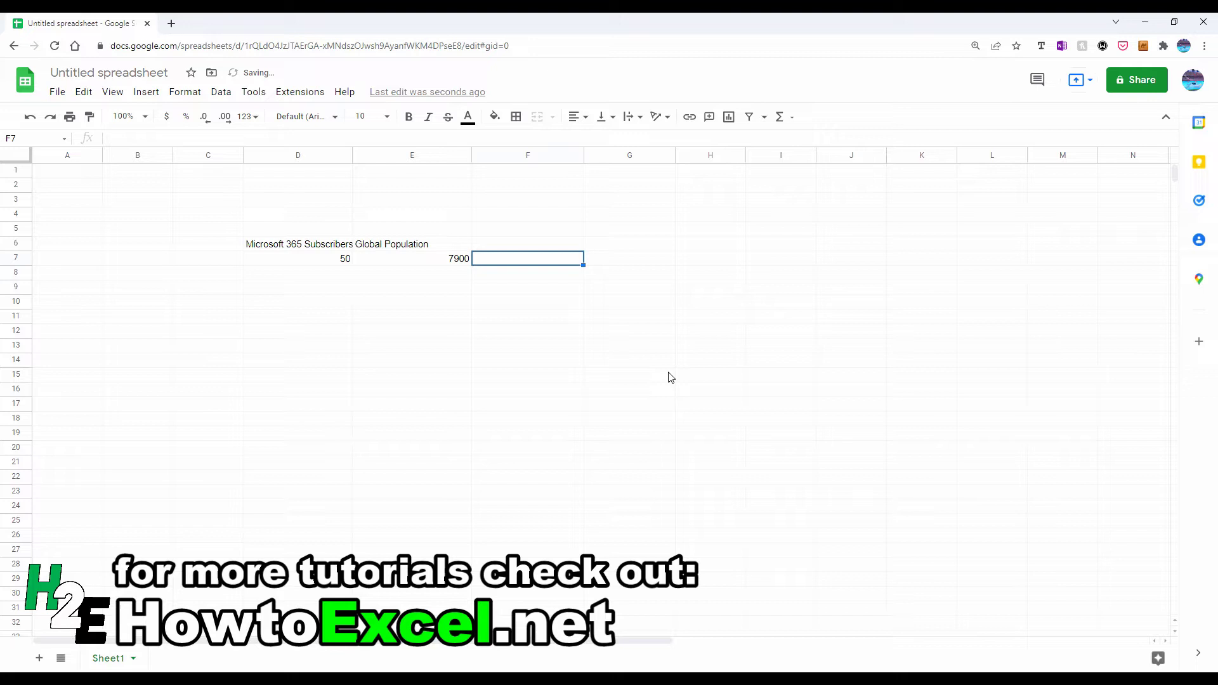
Step: Compute =D7/E7 in F7 and format it as a percentage showing 0.63%
{"action": "type", "text": "="}
{"action": "key", "text": "Left"}
{"action": "key", "text": "Left"}
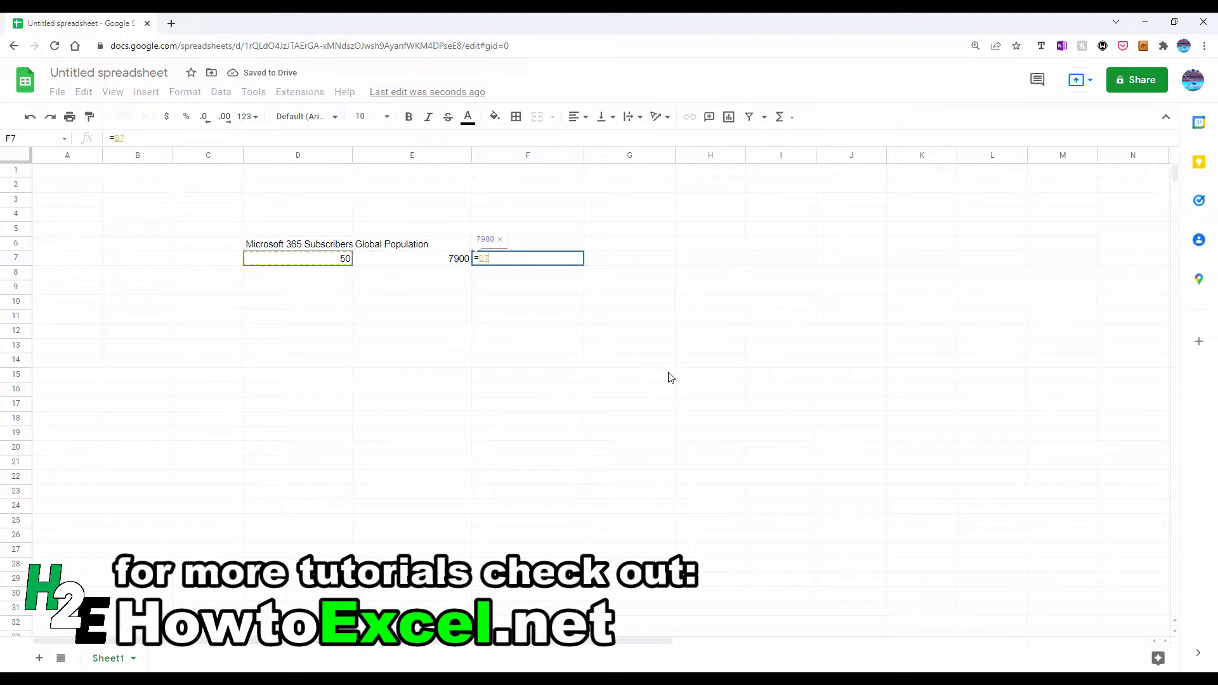
{"action": "type", "text": "/"}
{"action": "key", "text": "Left"}
{"action": "key", "text": "Return"}
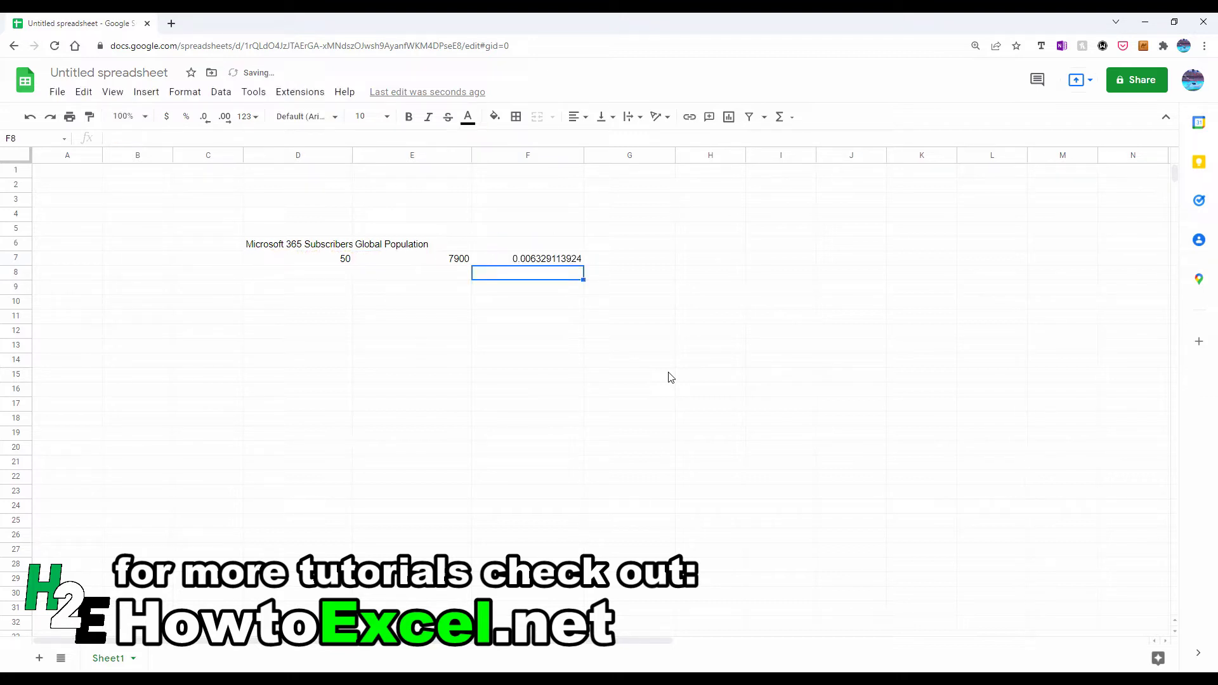
{"action": "left_click", "coordinate": [186, 116]}
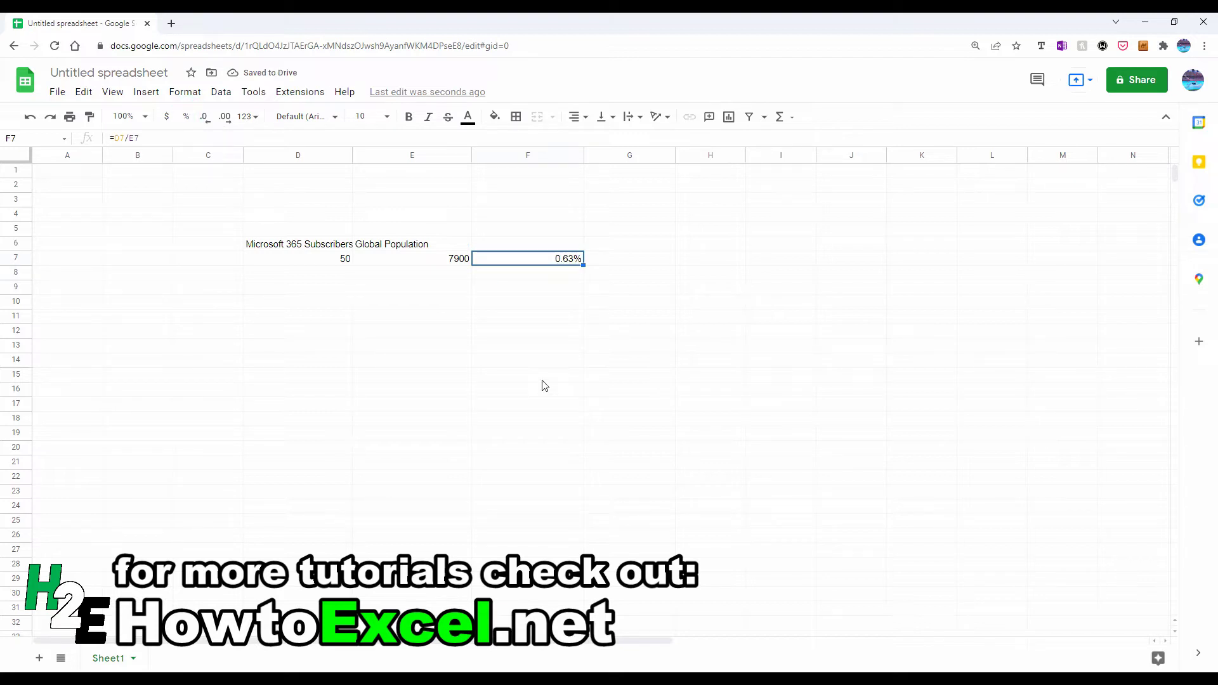
Step: Label F6 as % and enter =F7*100000 in G7, formatted as a whole number reading 633
{"action": "key", "text": "Up"}
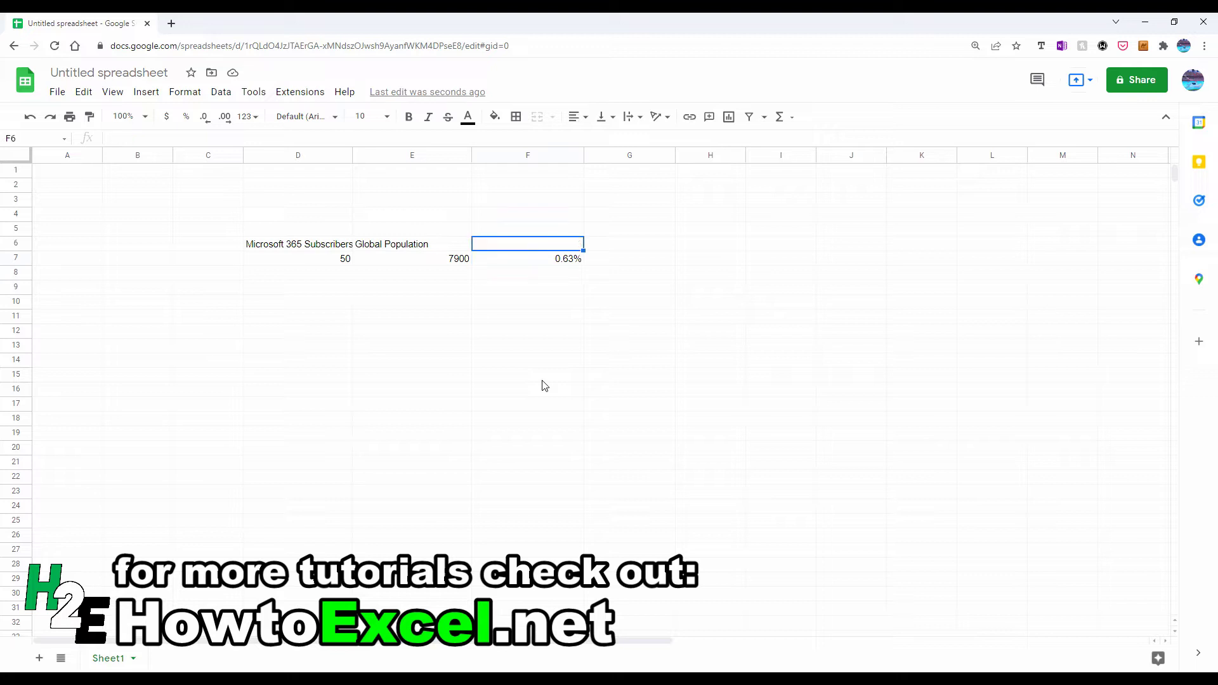
{"action": "type", "text": "%"}
{"action": "key", "text": "Tab"}
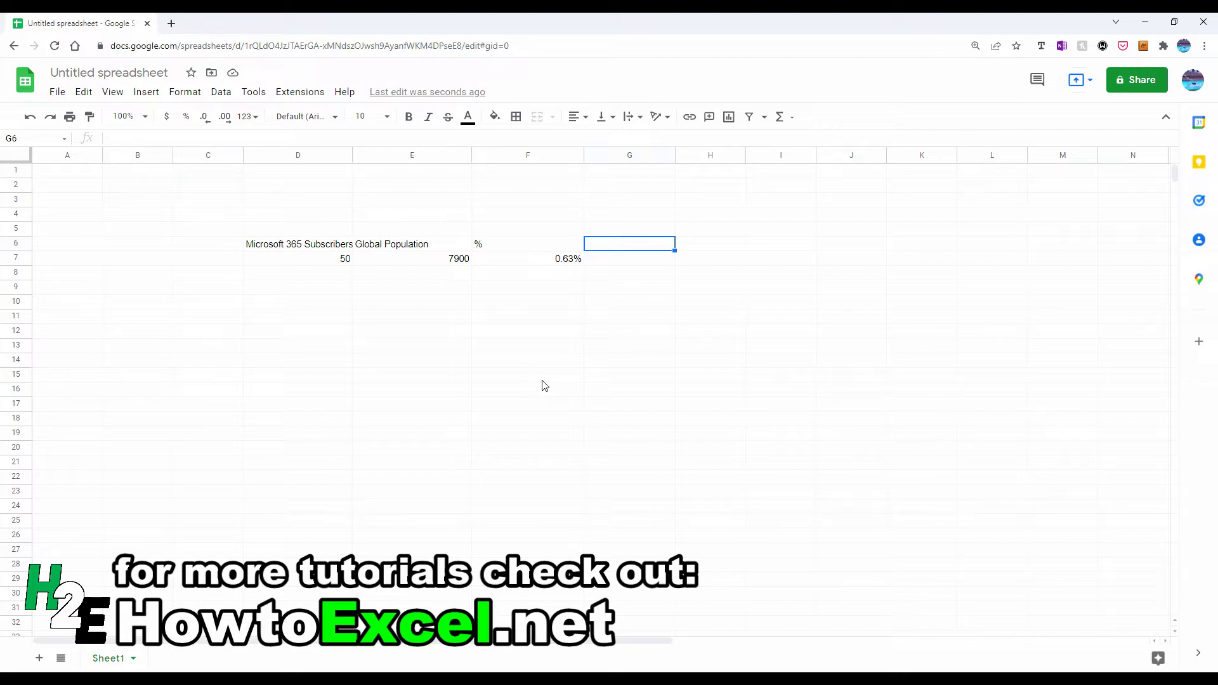
{"action": "key", "text": "Down"}
{"action": "type", "text": "="}
{"action": "key", "text": "Left"}
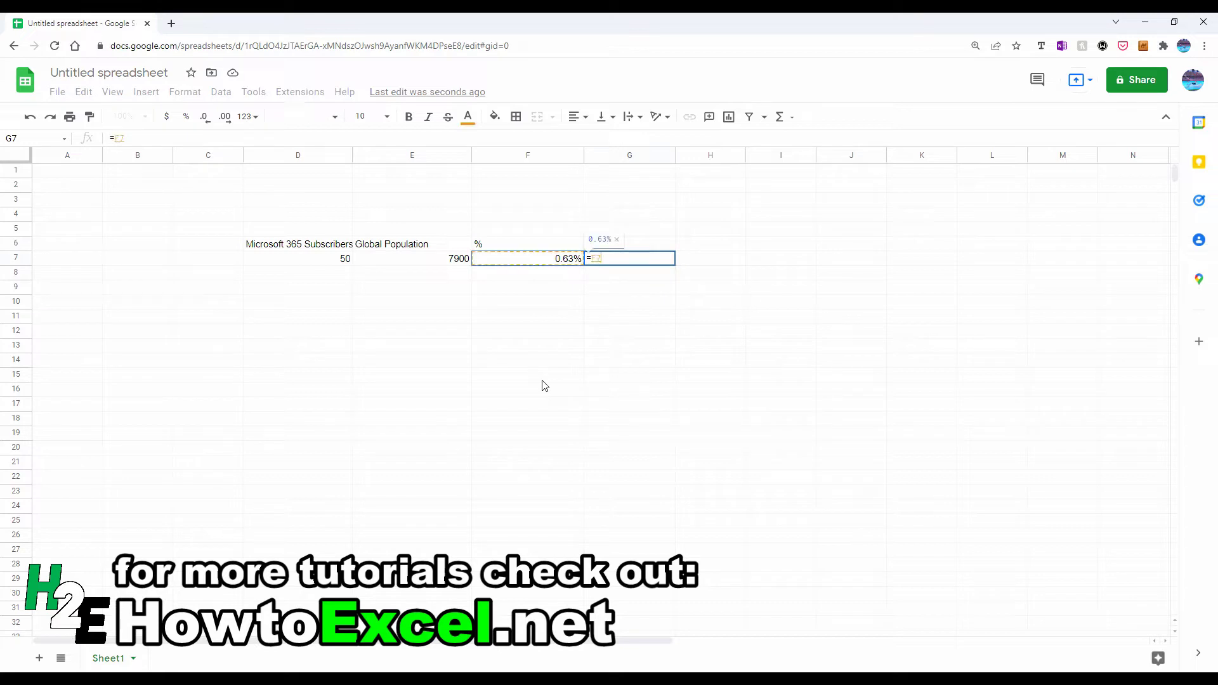
{"action": "type", "text": "*100000"}
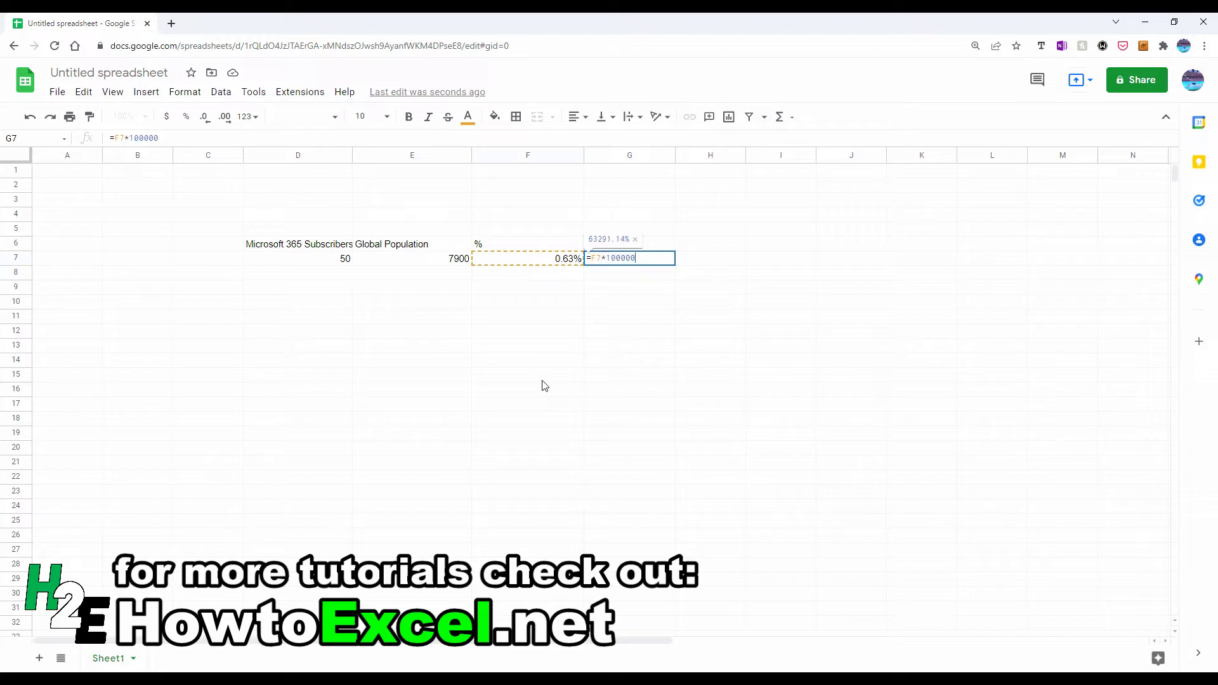
{"action": "key", "text": "Return"}
{"action": "key", "text": "Up"}
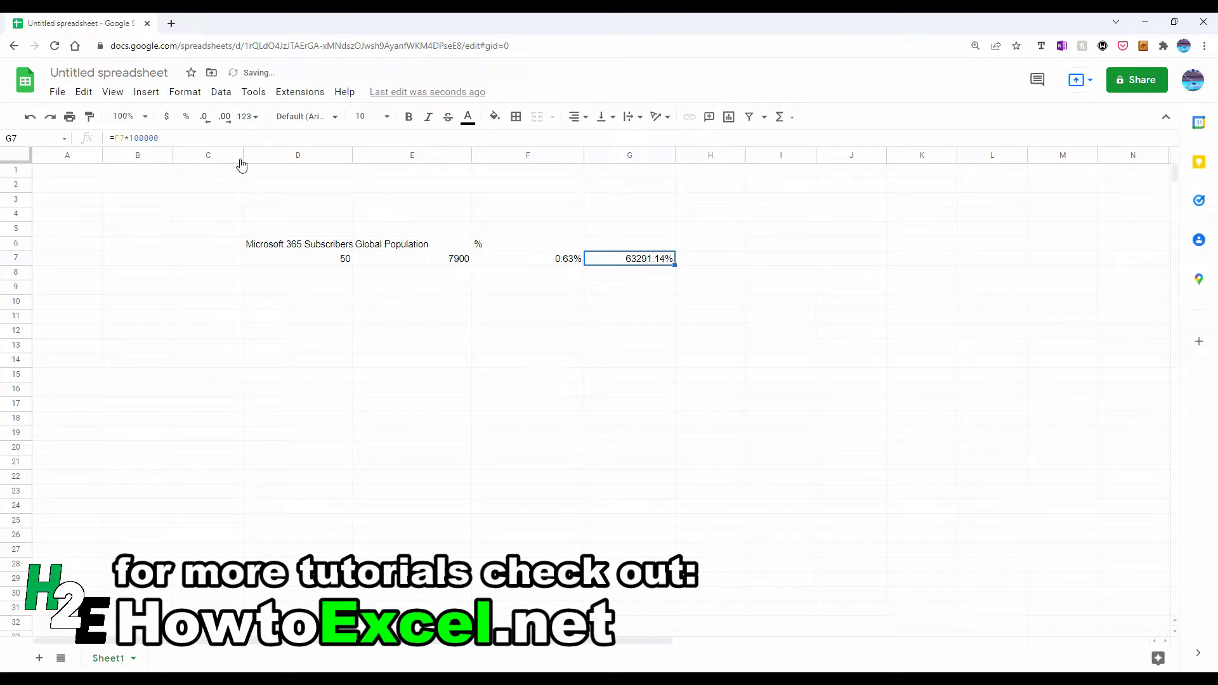
{"action": "left_click", "coordinate": [247, 118]}
{"action": "left_click", "coordinate": [299, 198]}
{"action": "left_click", "coordinate": [206, 117]}
{"action": "left_click", "coordinate": [206, 117]}
Step: Enter 100000 in G6 and format it as 100,000 with no decimals
{"action": "left_click", "coordinate": [623, 242]}
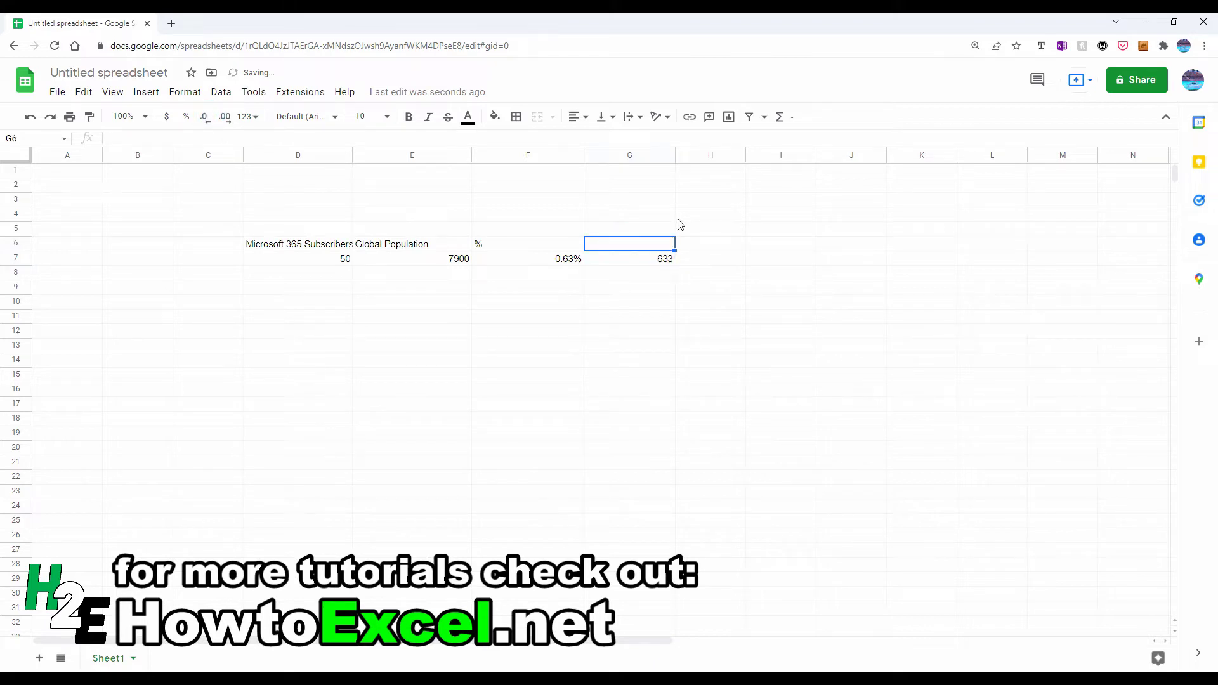
{"action": "type", "text": "100000"}
{"action": "key", "text": "Return"}
{"action": "key", "text": "Up"}
{"action": "left_click", "coordinate": [248, 117]}
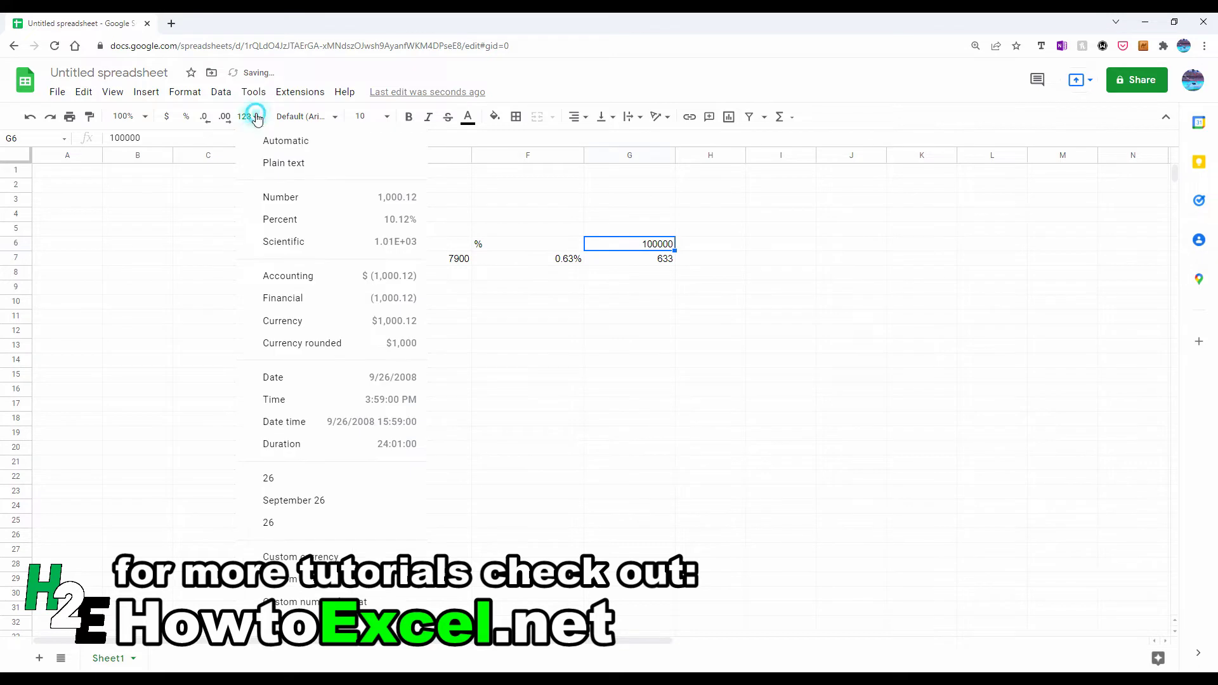
{"action": "left_click", "coordinate": [296, 200]}
{"action": "left_click", "coordinate": [205, 124]}
{"action": "left_click", "coordinate": [204, 125]}
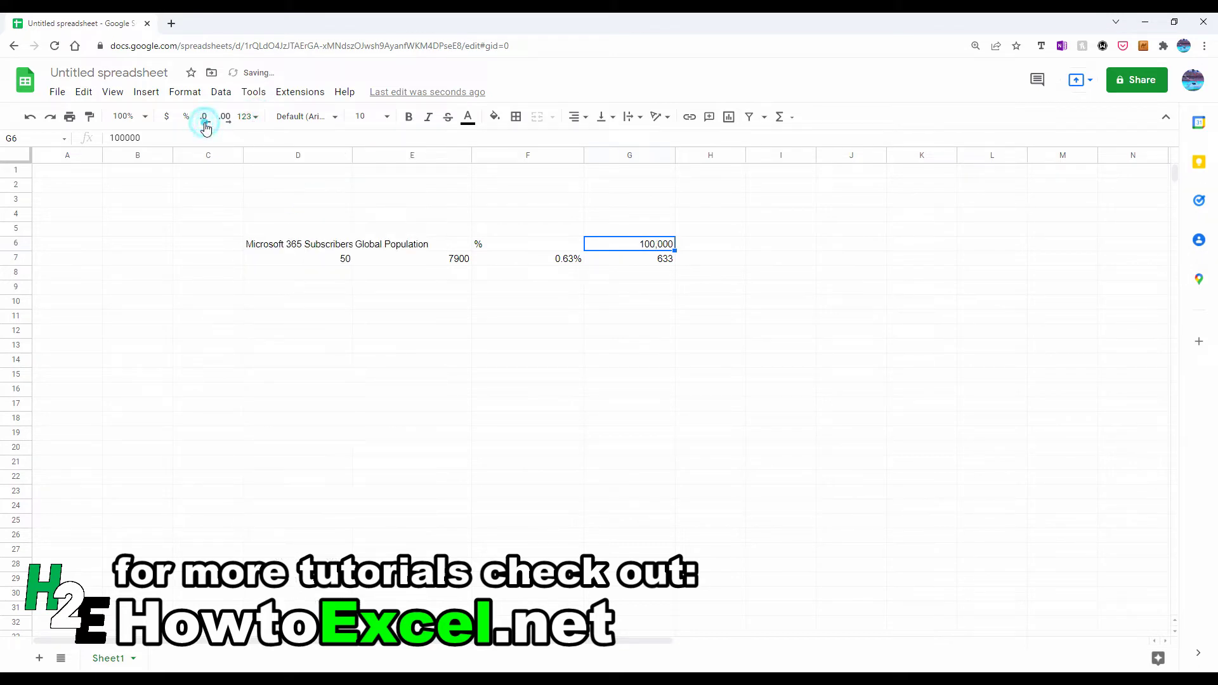
{"action": "left_click", "coordinate": [715, 245]}
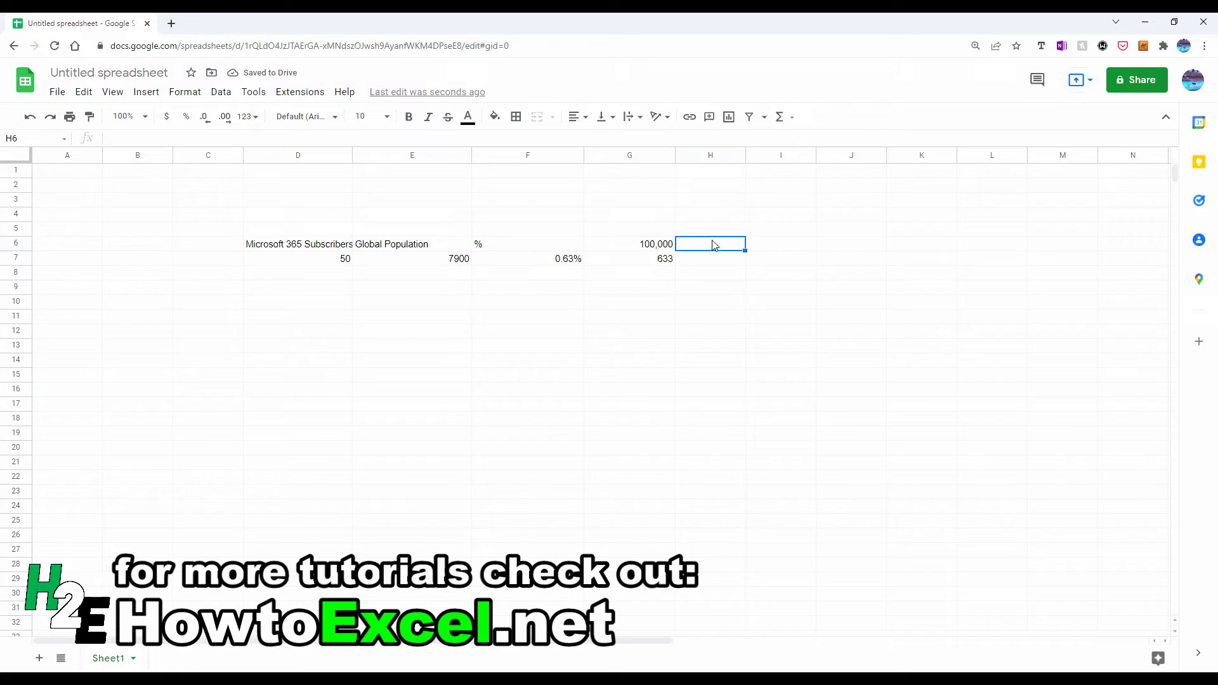
Step: Enter =G6*10 in H6 for 1,000,000 and accept the fill so H7 shows 6,329
{"action": "type", "text": "=G6*10"}
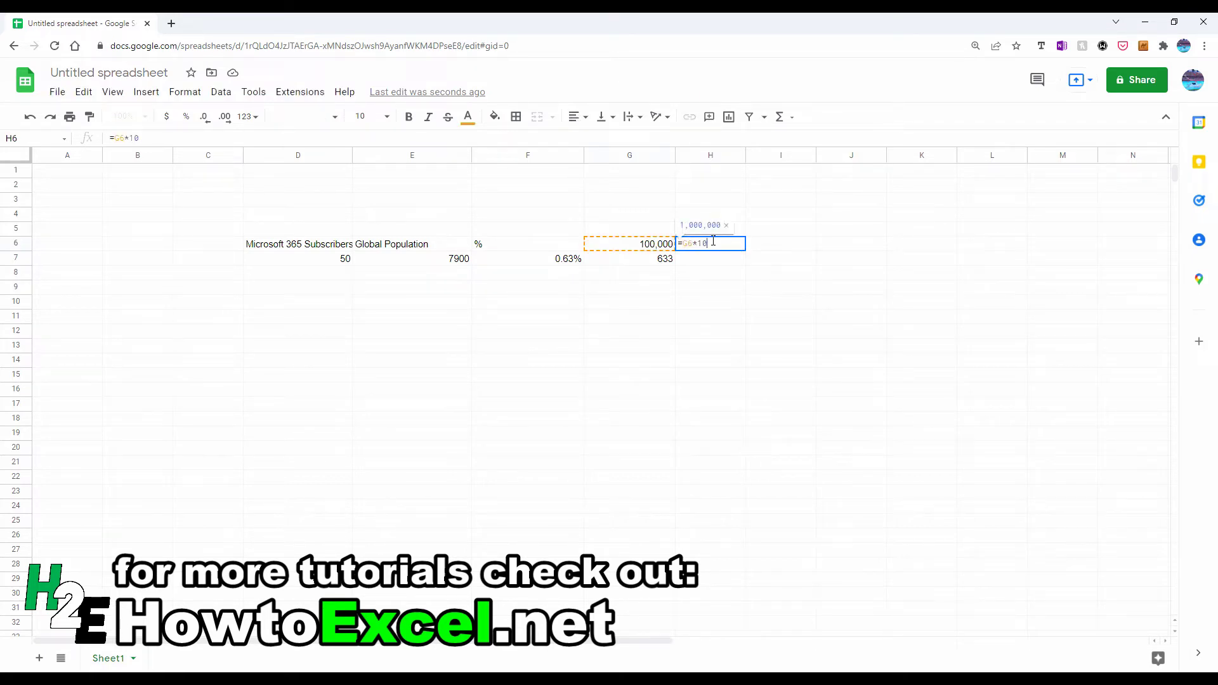
{"action": "key", "text": "Return"}
{"action": "left_click", "coordinate": [763, 335]}
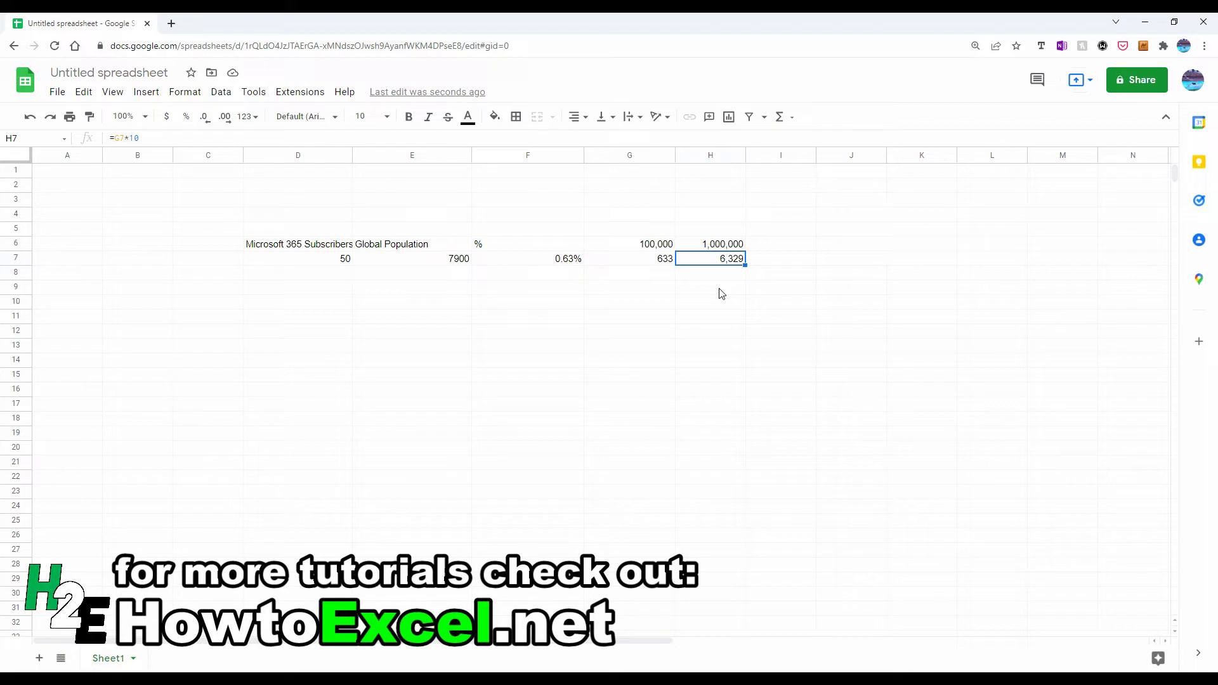
{"action": "left_click", "coordinate": [283, 316]}
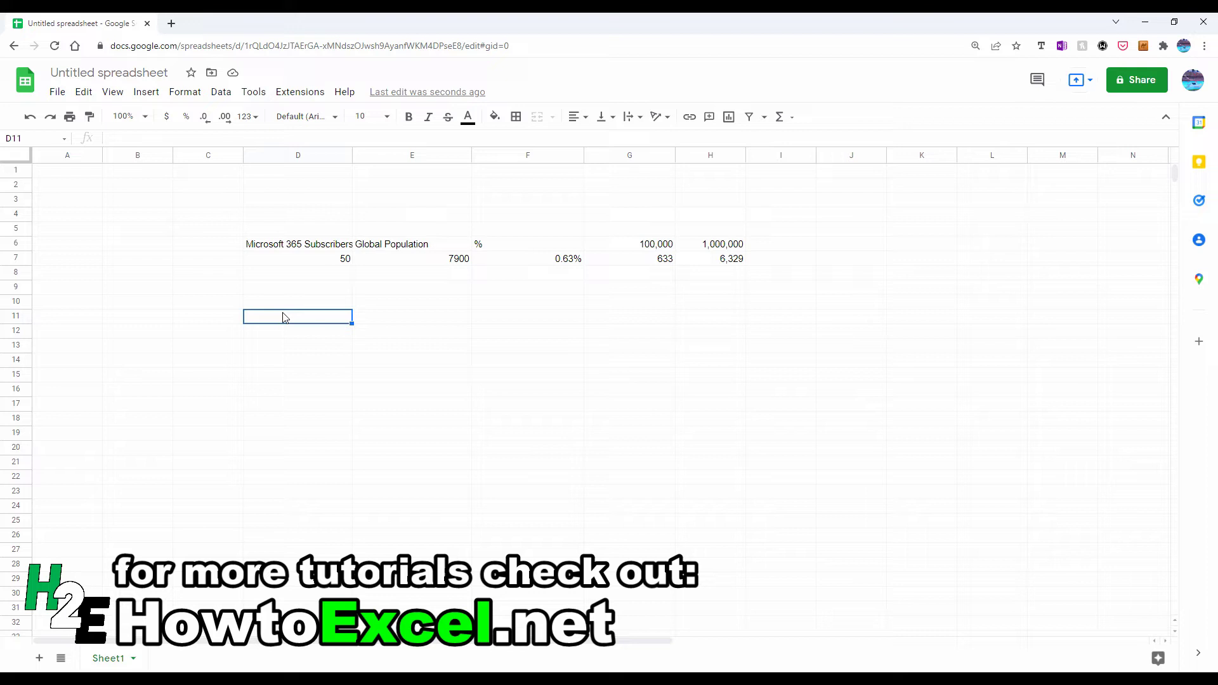
Step: Add a Powerball example with 292,000,000 in D12, shown with thousands separators
{"action": "type", "text": "Powerball"}
{"action": "key", "text": "Return"}
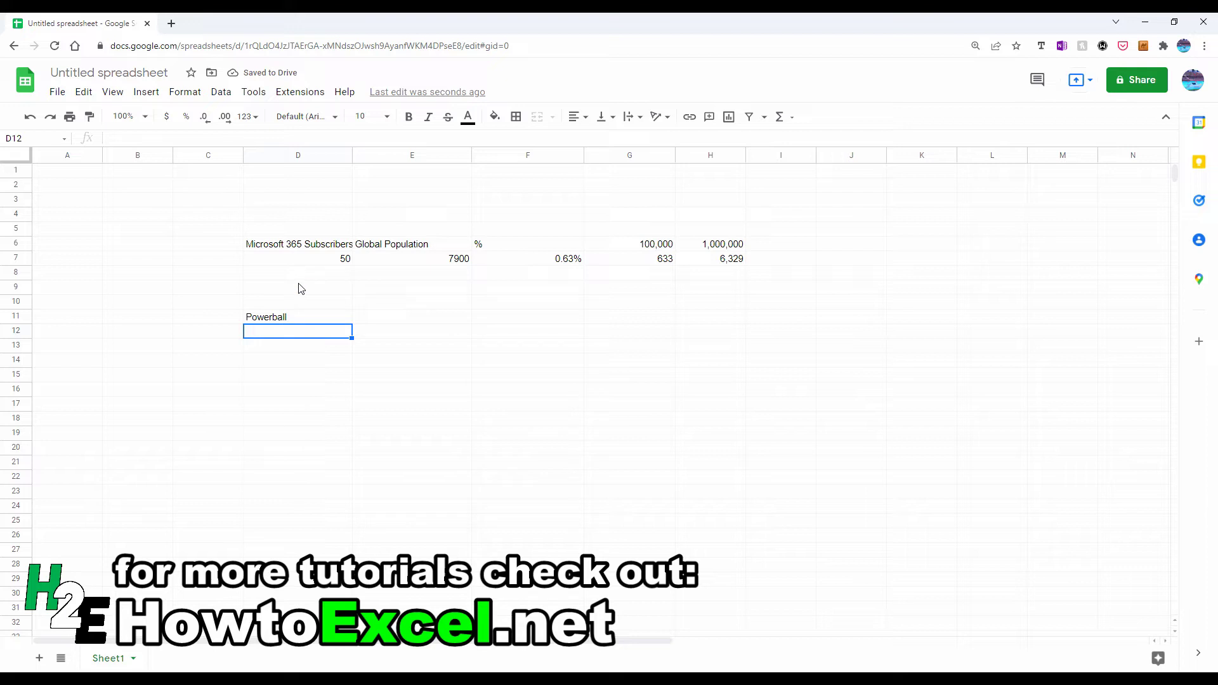
{"action": "type", "text": "292000000"}
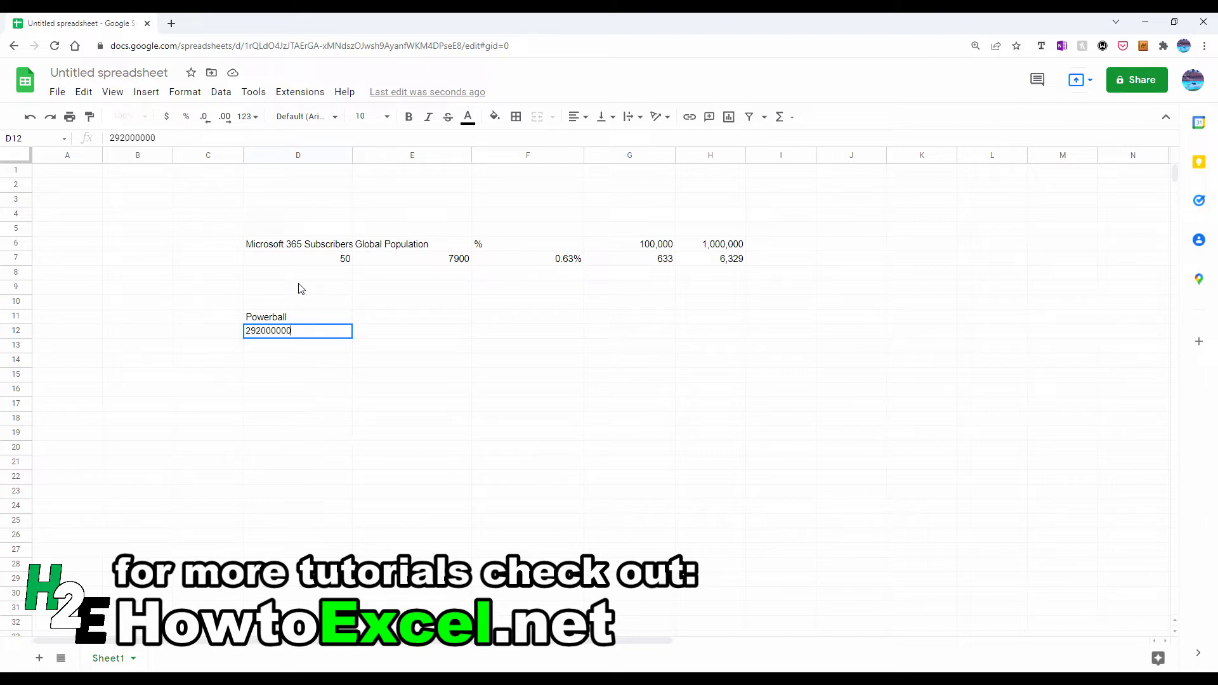
{"action": "key", "text": "Return"}
{"action": "key", "text": "Up"}
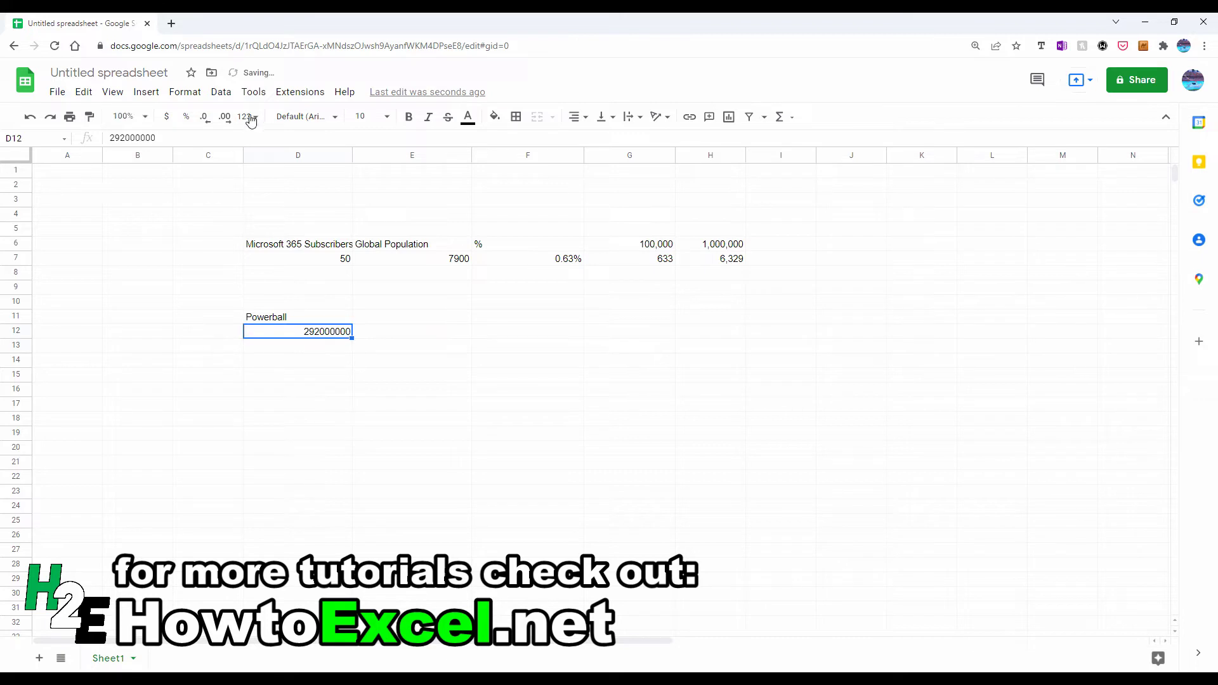
{"action": "left_click", "coordinate": [248, 116]}
{"action": "left_click", "coordinate": [298, 197]}
Step: Label E11 as % and enter =1/D12 in E12 as a percentage with four extra decimal places
{"action": "left_click", "coordinate": [411, 314]}
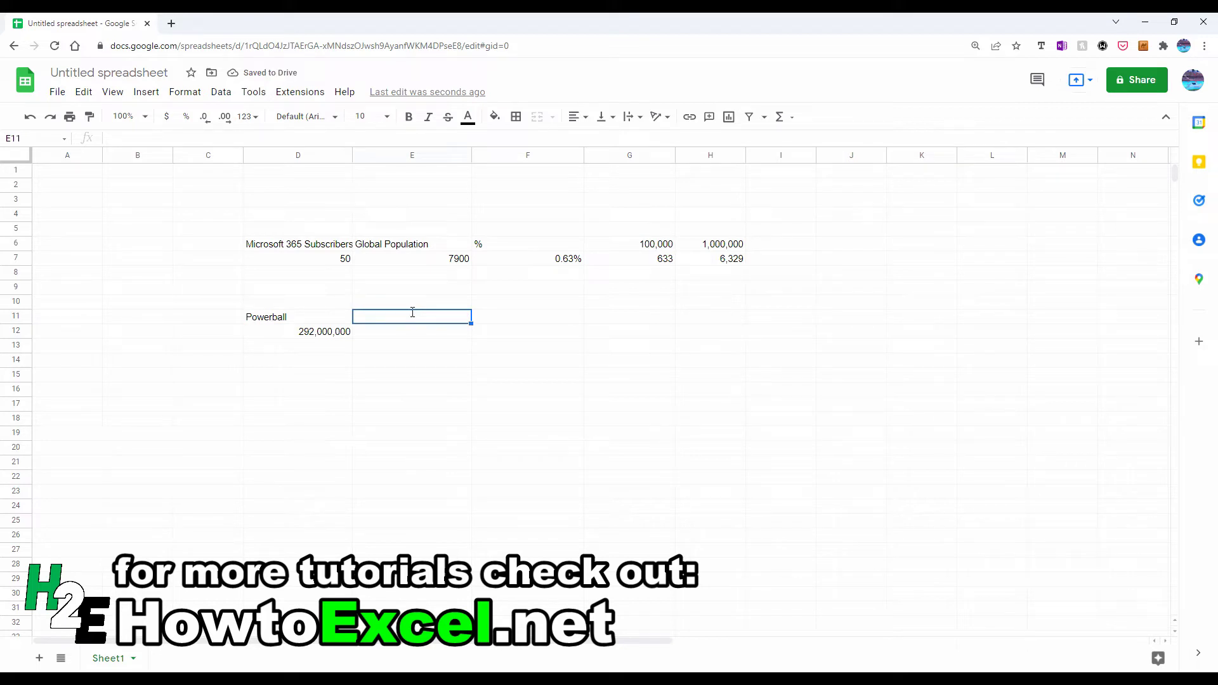
{"action": "type", "text": "%"}
{"action": "key", "text": "Return"}
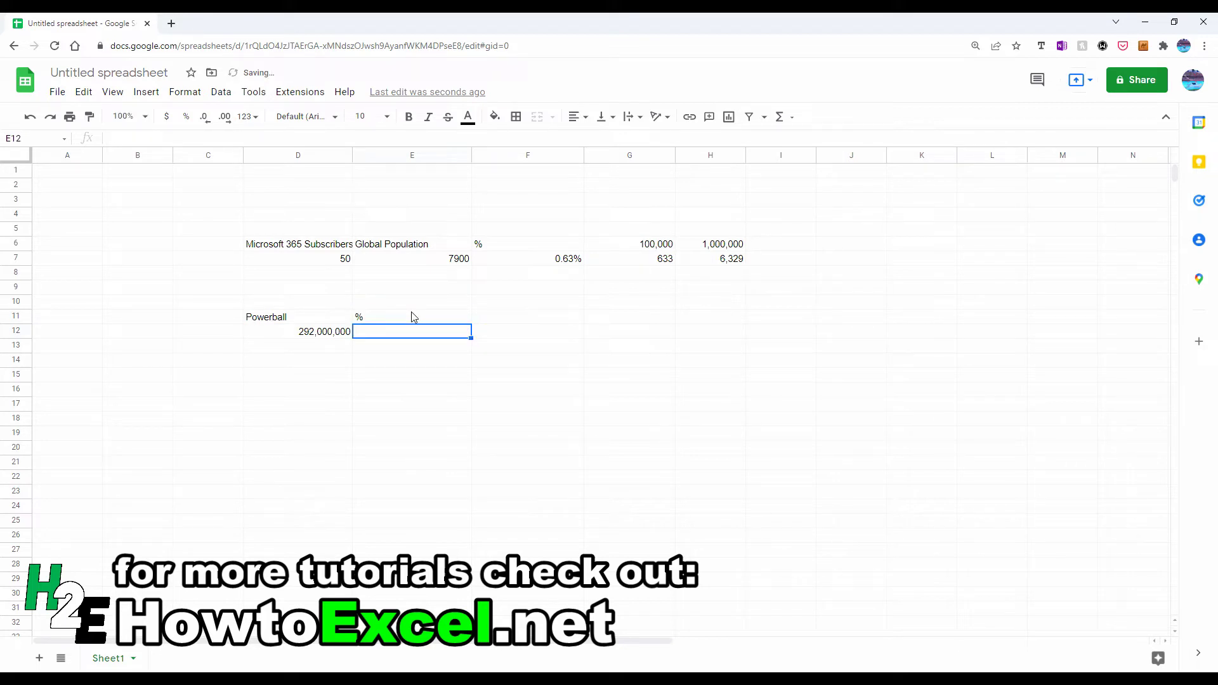
{"action": "type", "text": "=1/"}
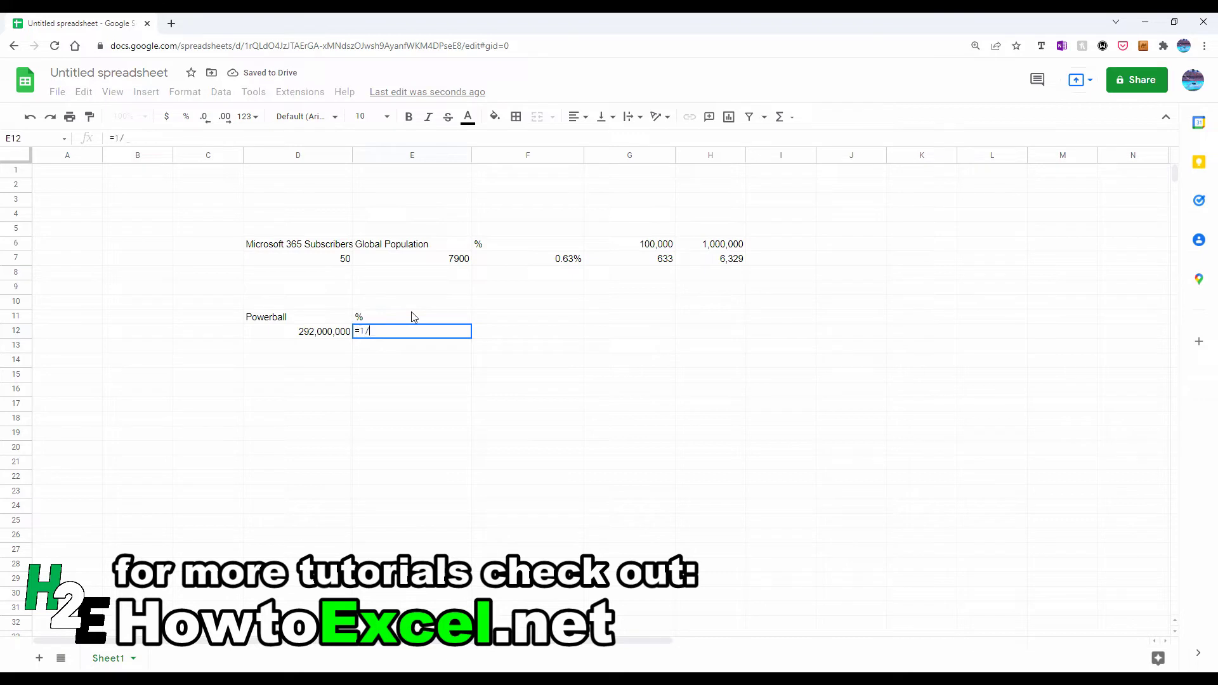
{"action": "key", "text": "Left"}
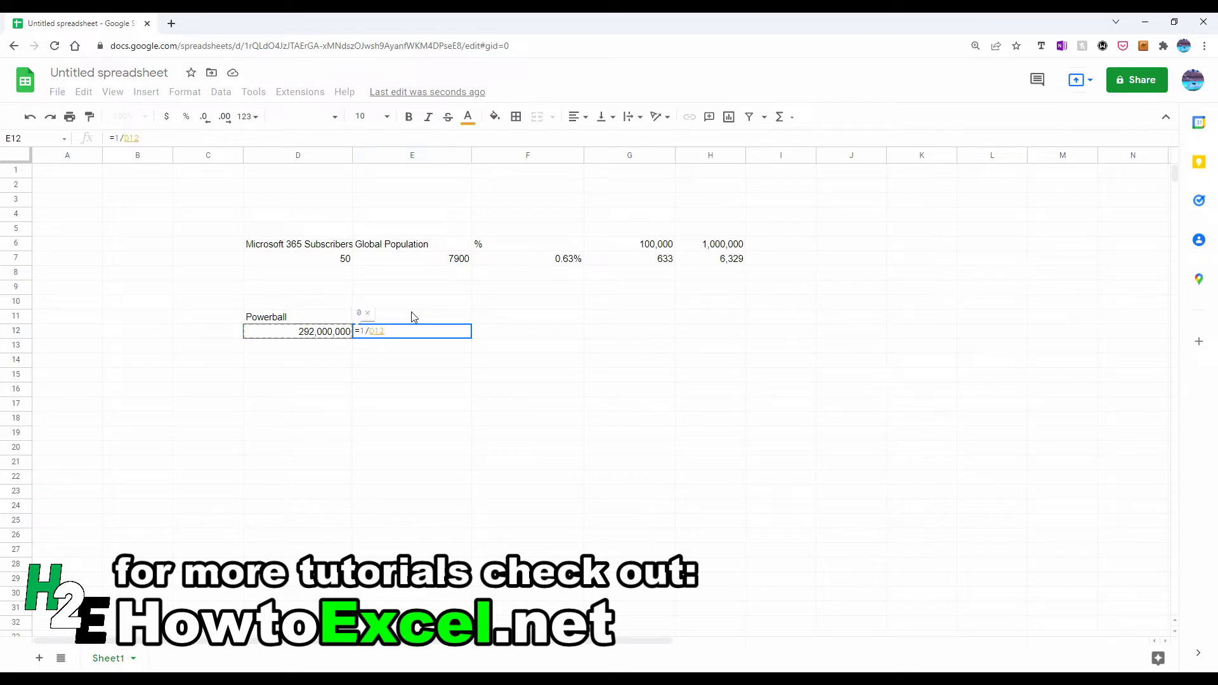
{"action": "key", "text": "Return"}
{"action": "key", "text": "Up"}
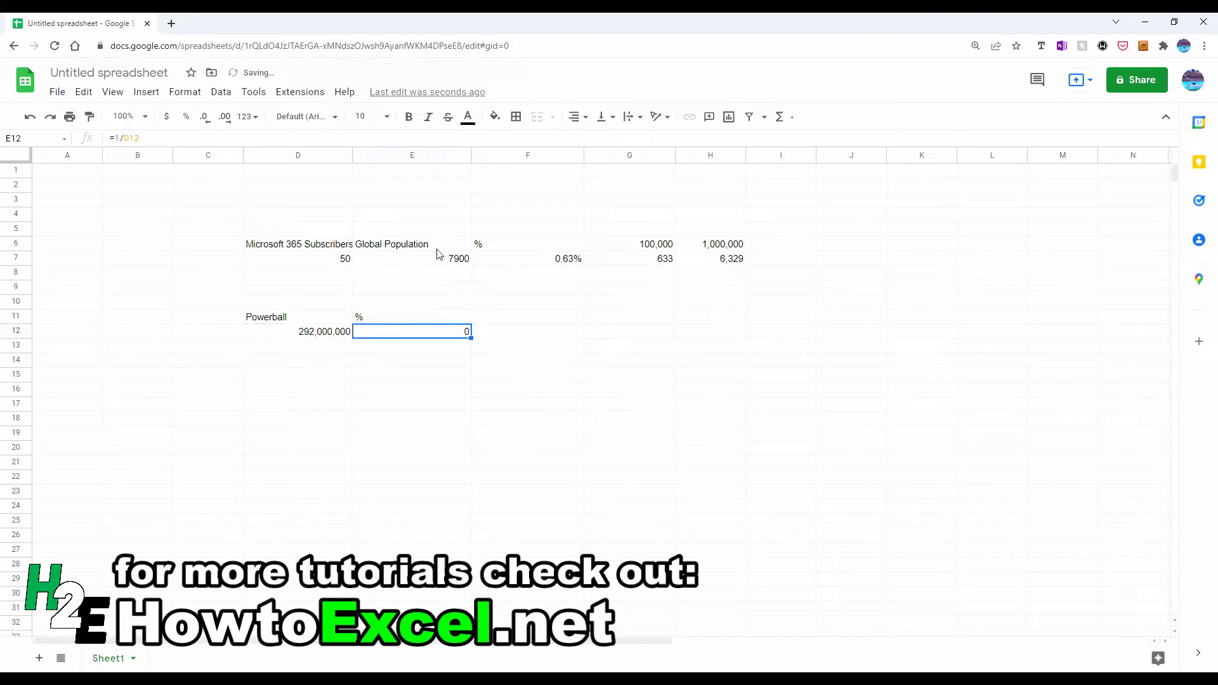
{"action": "left_click", "coordinate": [185, 117]}
{"action": "left_click", "coordinate": [224, 119]}
{"action": "left_click", "coordinate": [224, 119]}
{"action": "left_click", "coordinate": [223, 119]}
{"action": "left_click", "coordinate": [223, 119]}
{"action": "left_click", "coordinate": [223, 120]}
{"action": "left_click", "coordinate": [223, 119]}
{"action": "left_click", "coordinate": [224, 120]}
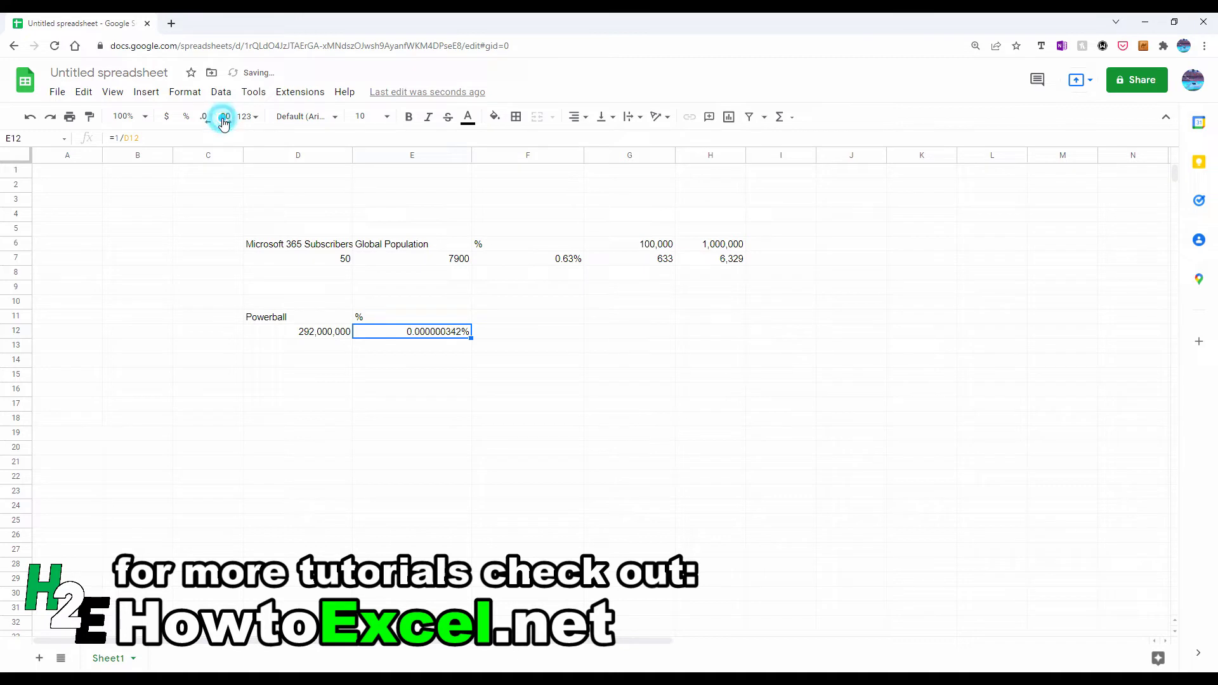
{"action": "left_click", "coordinate": [223, 119]}
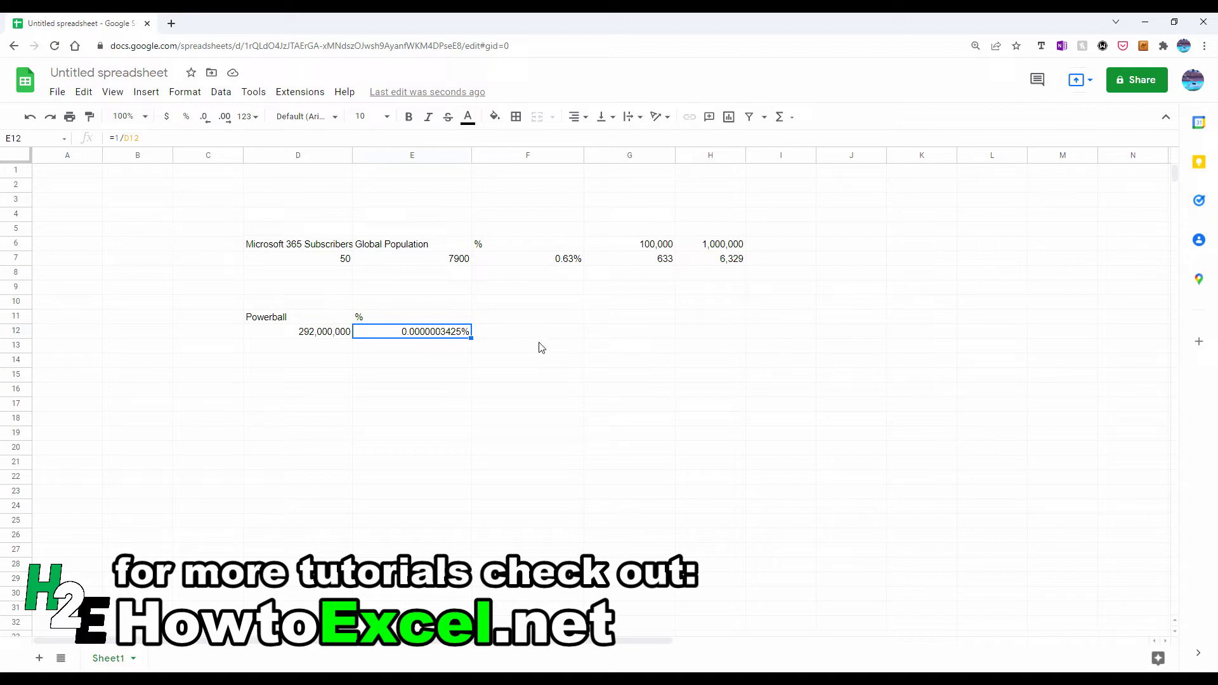
Step: Add the heading '1 per x' in F11 and =1/E12 in F12, formatted as a whole number
{"action": "left_click", "coordinate": [537, 319]}
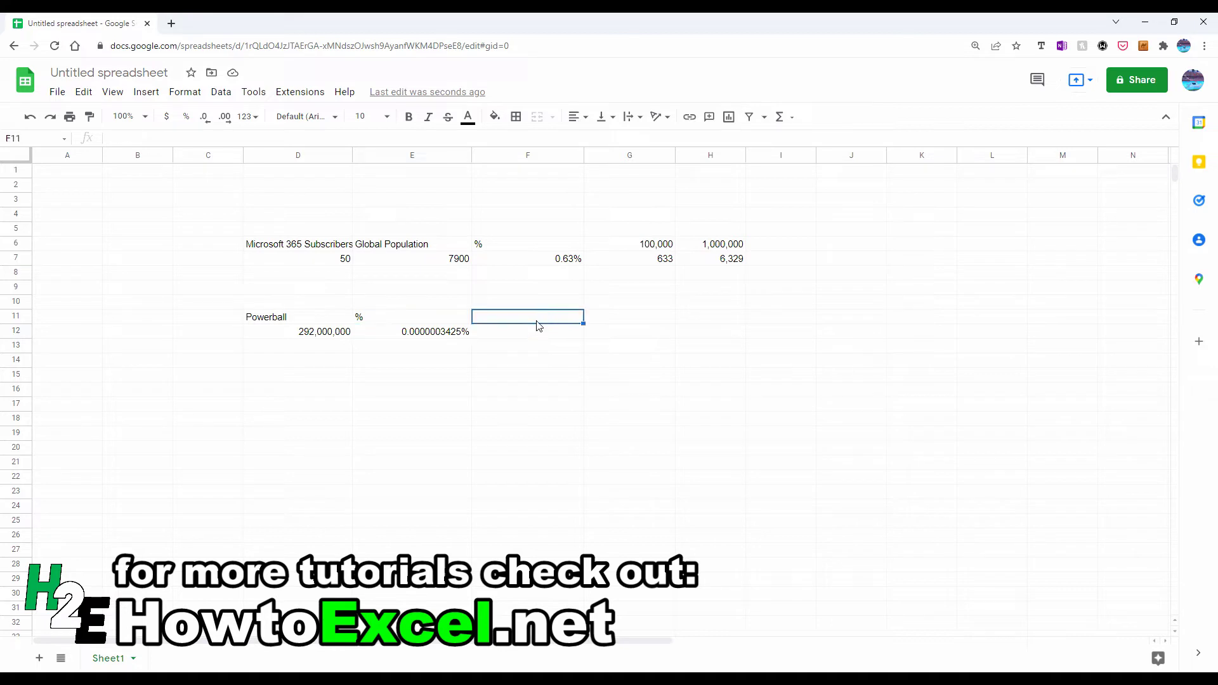
{"action": "type", "text": "1 per x"}
{"action": "key", "text": "Return"}
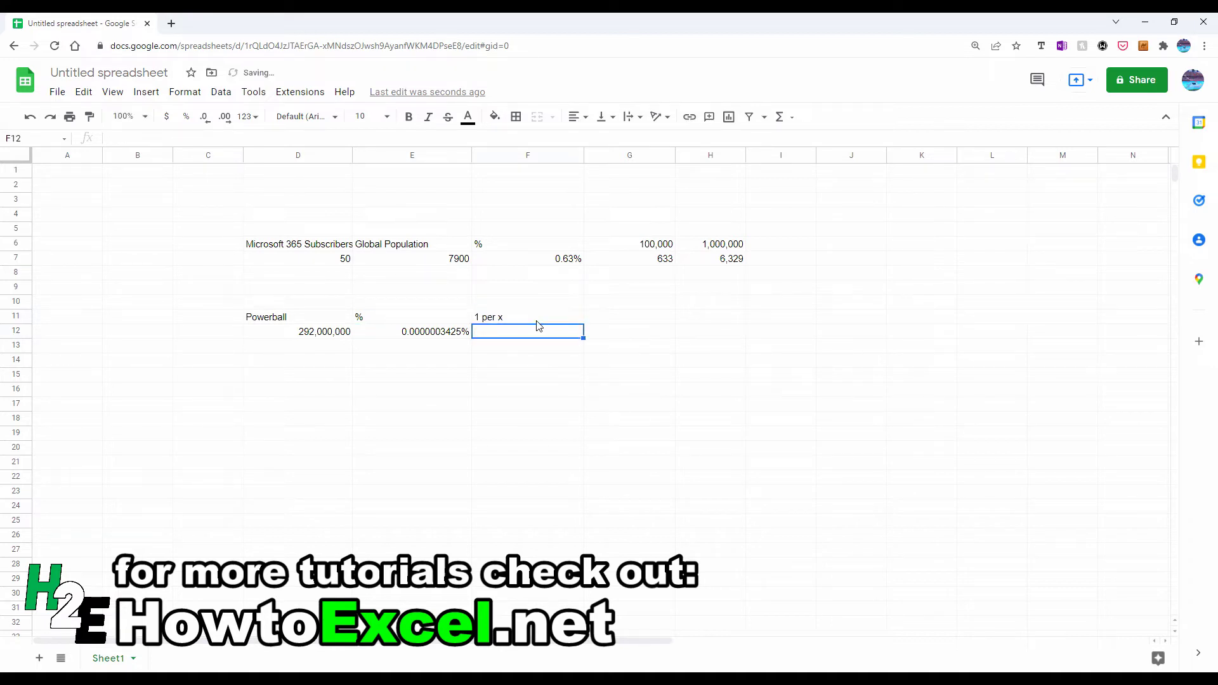
{"action": "type", "text": "=1/"}
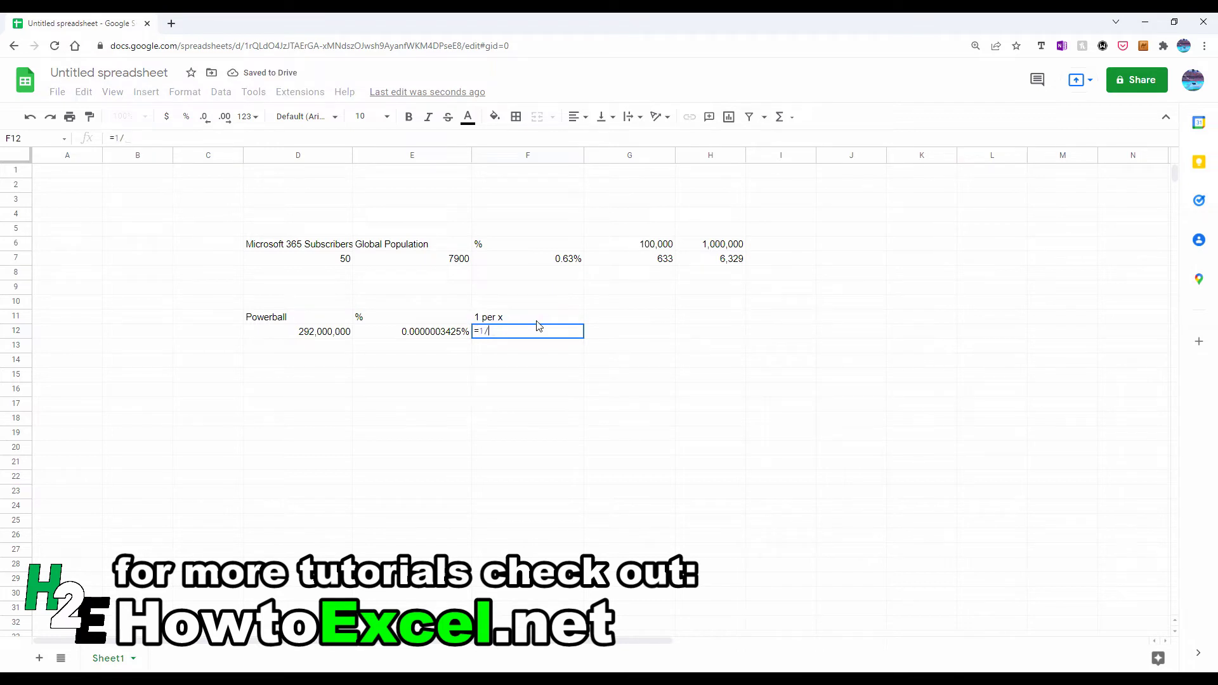
{"action": "key", "text": "Left"}
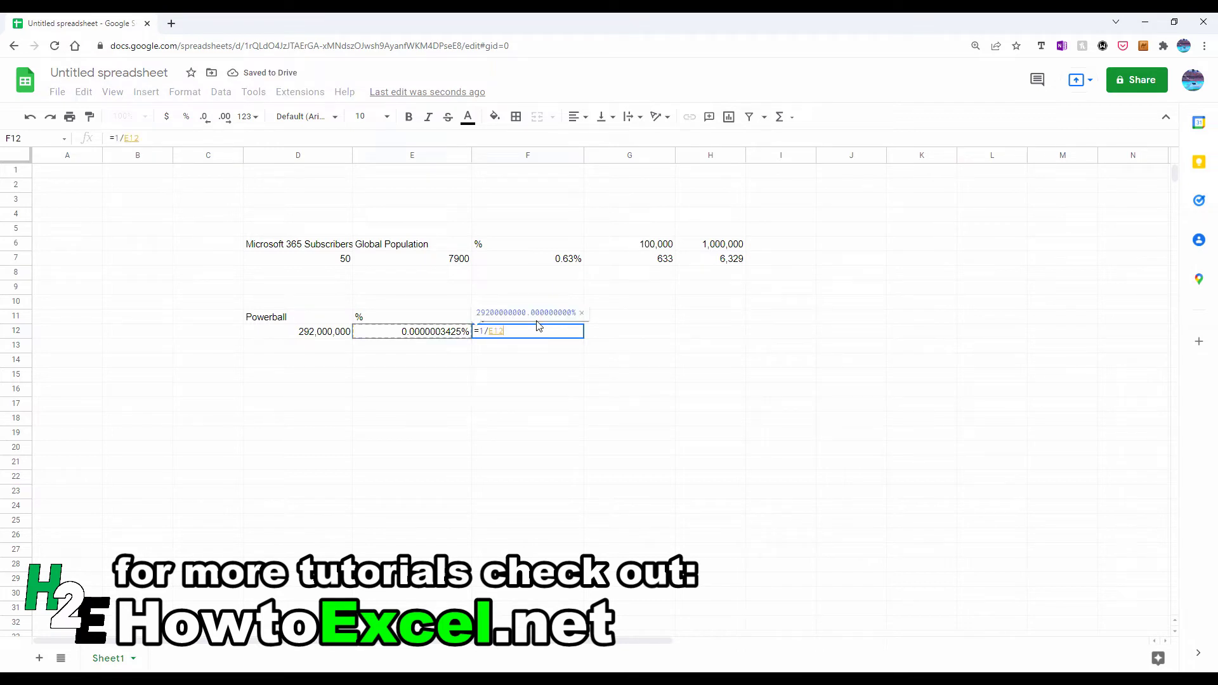
{"action": "key", "text": "Return"}
{"action": "left_click", "coordinate": [539, 327]}
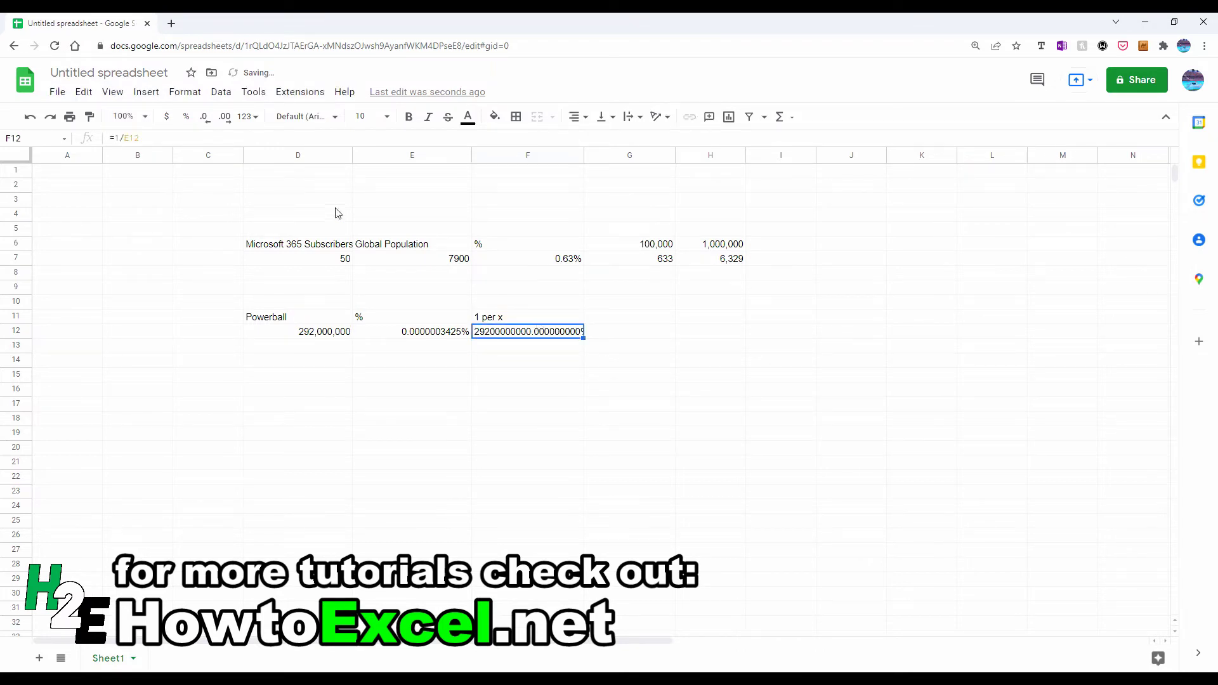
{"action": "left_click", "coordinate": [247, 117]}
{"action": "left_click", "coordinate": [287, 195]}
{"action": "left_click", "coordinate": [205, 118]}
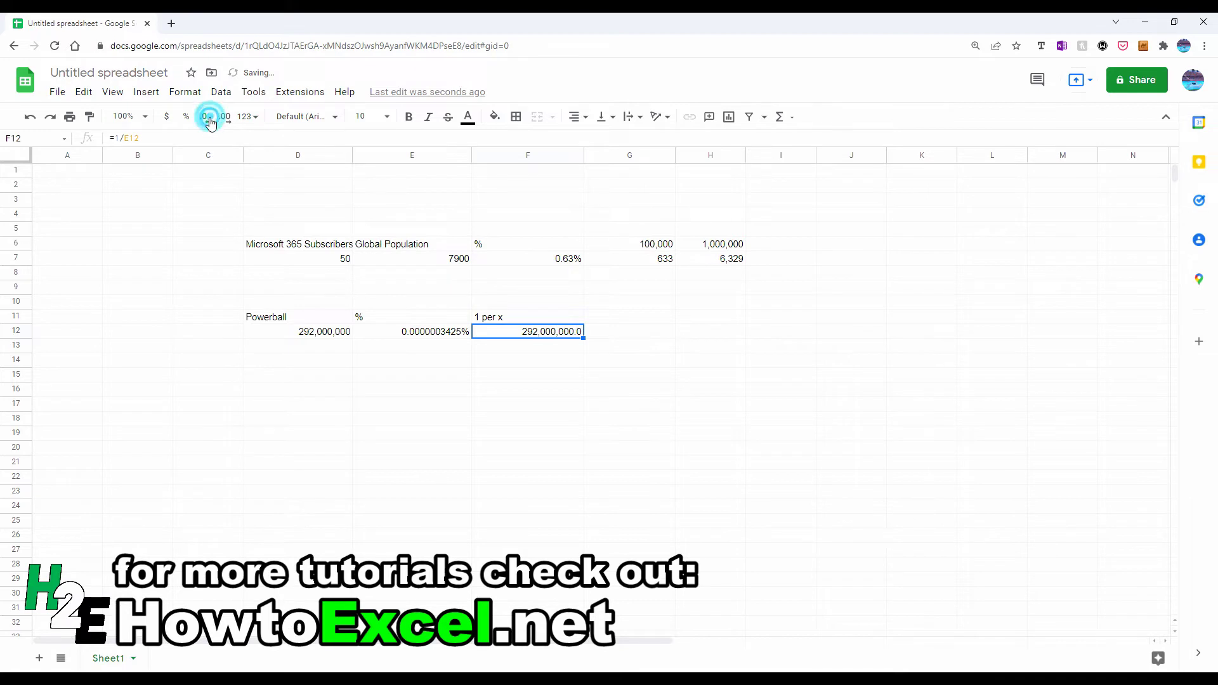
{"action": "left_click", "coordinate": [205, 118]}
Step: Review the Powerball value in D12 and the formulas in E12 and F12
{"action": "left_click", "coordinate": [322, 333]}
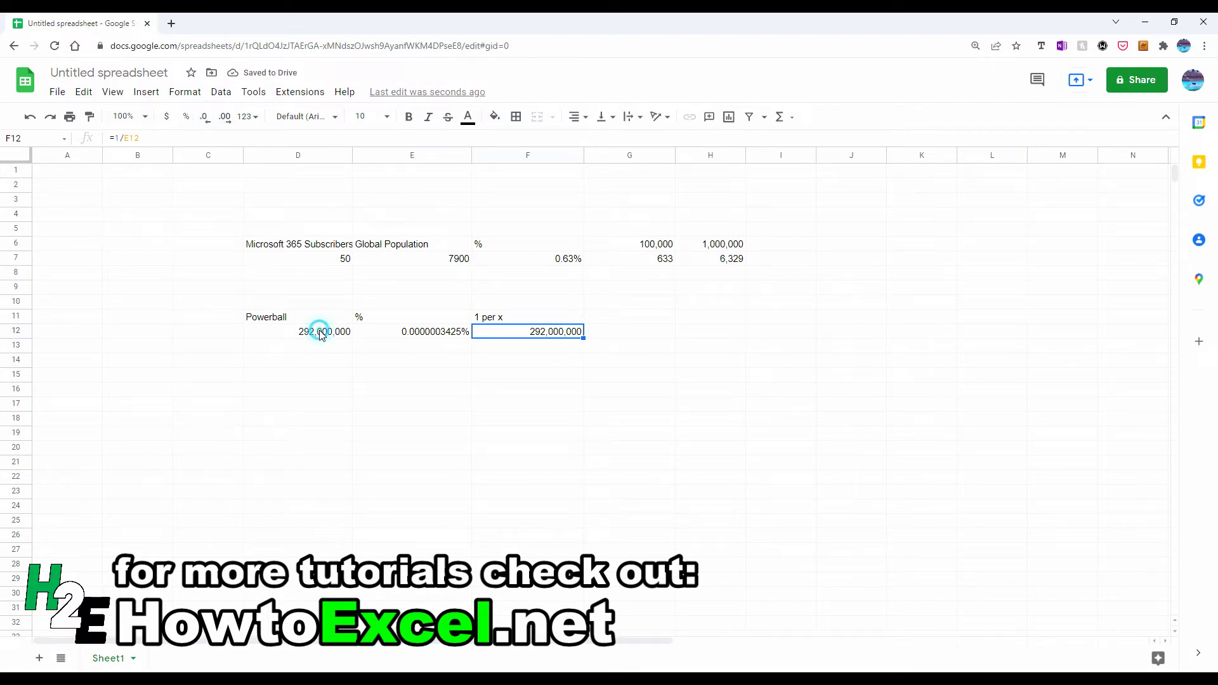
{"action": "left_click", "coordinate": [406, 339]}
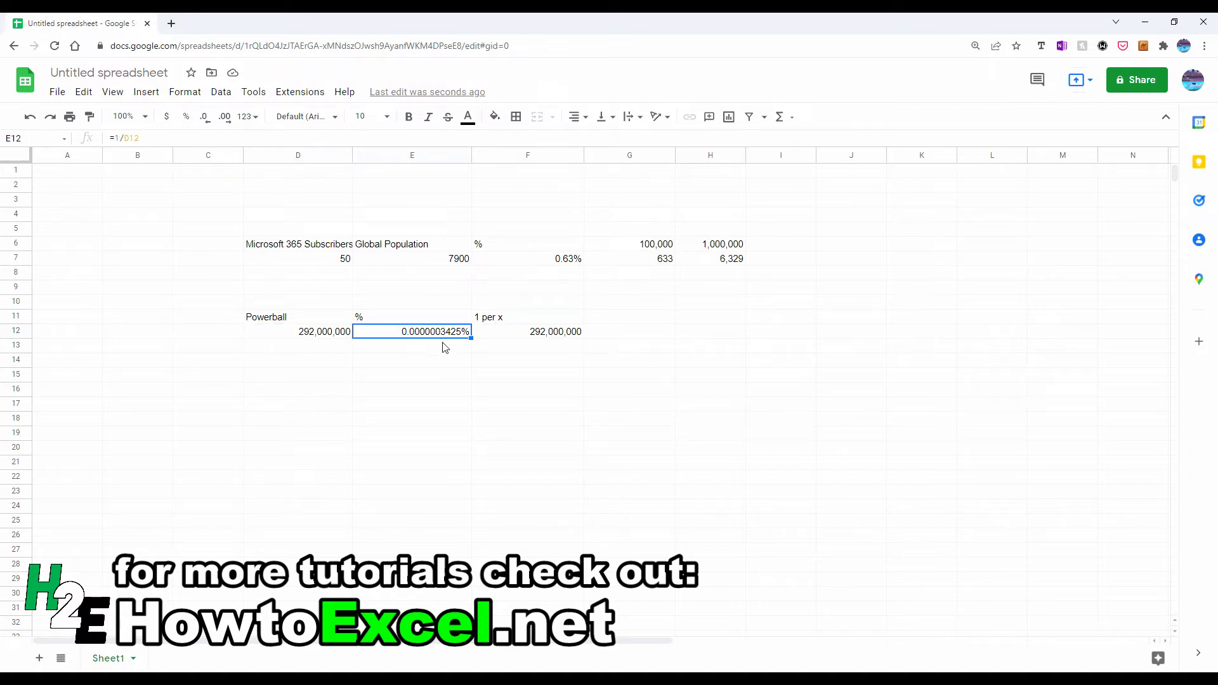
{"action": "left_click", "coordinate": [511, 338]}
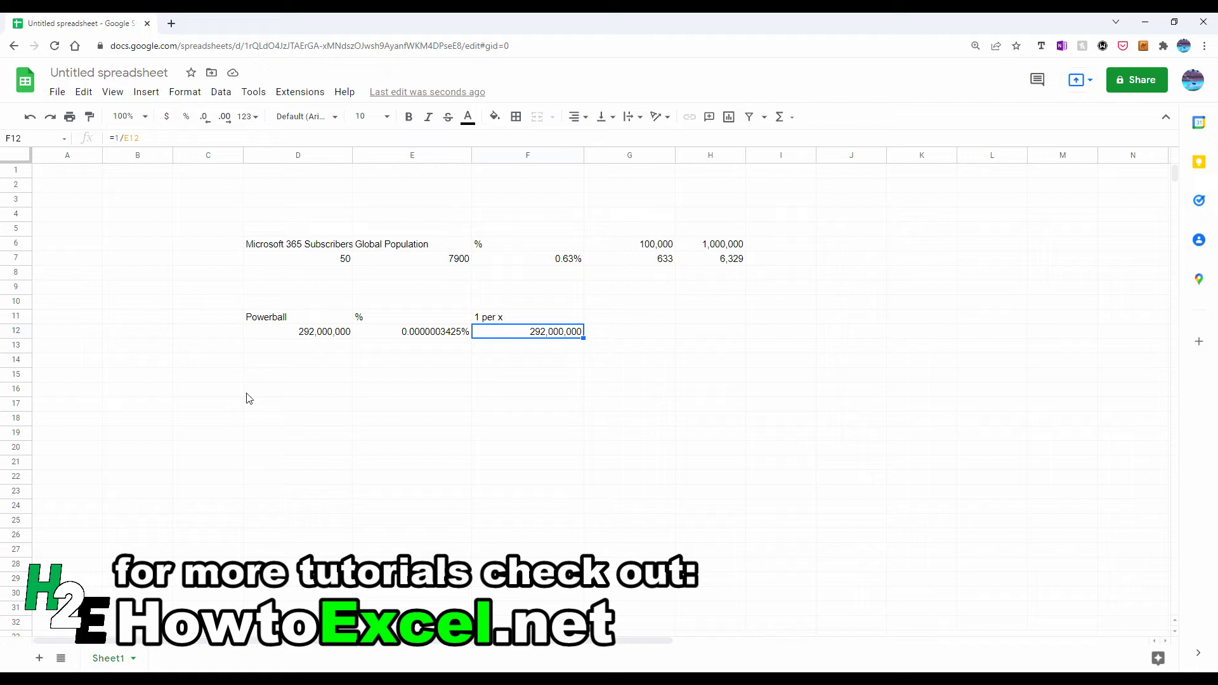
Step: Type headings across E16:I16: Percentage, 1 per x, per 10,000, per 100,000, per 1,000,000
{"action": "left_click", "coordinate": [363, 391]}
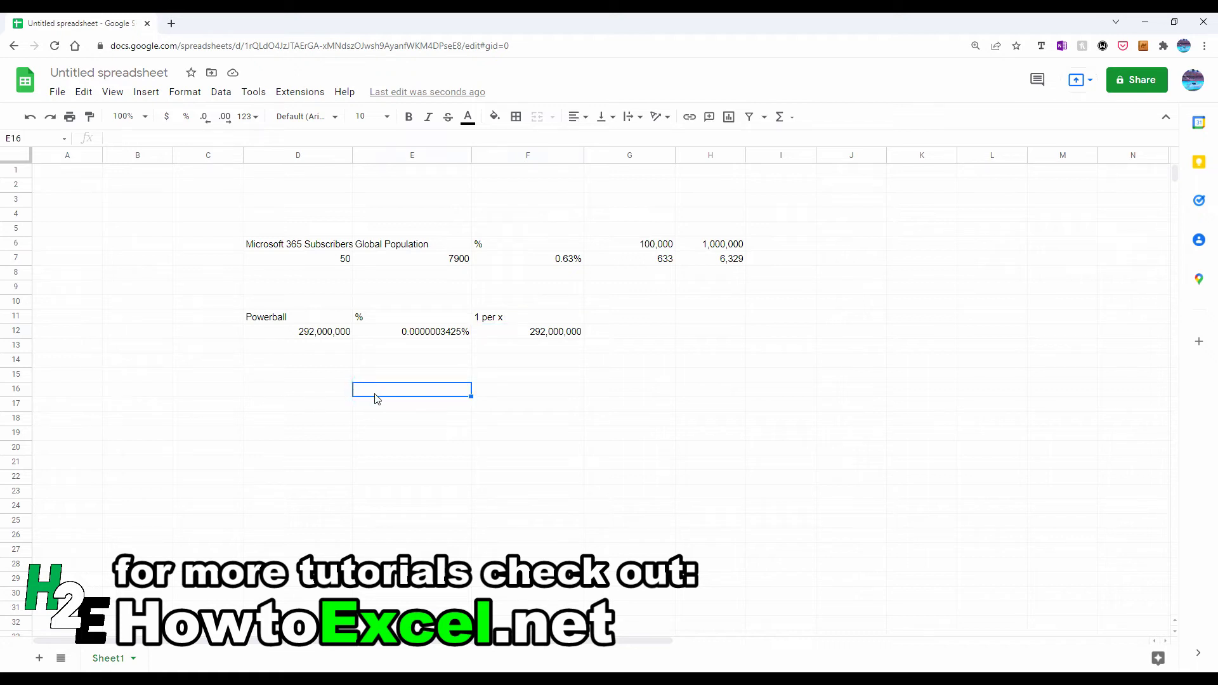
{"action": "type", "text": "Percentage"}
{"action": "key", "text": "Tab"}
{"action": "type", "text": "1 per x"}
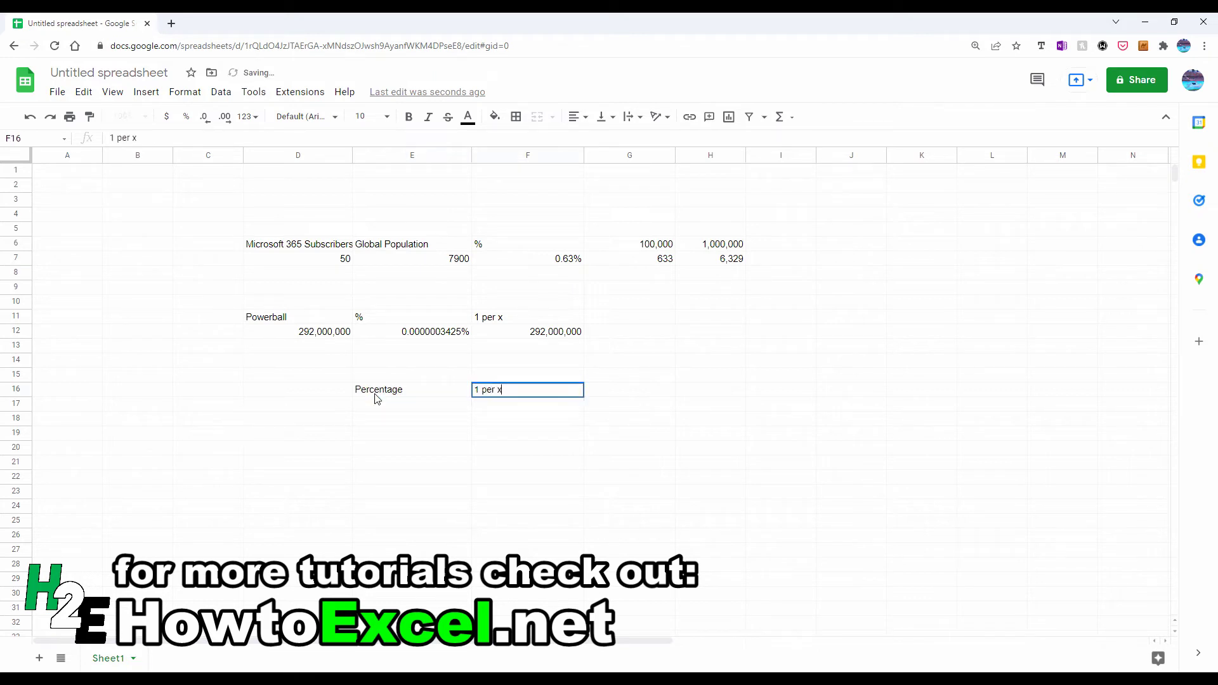
{"action": "key", "text": "Tab"}
{"action": "type", "text": "per 10"}
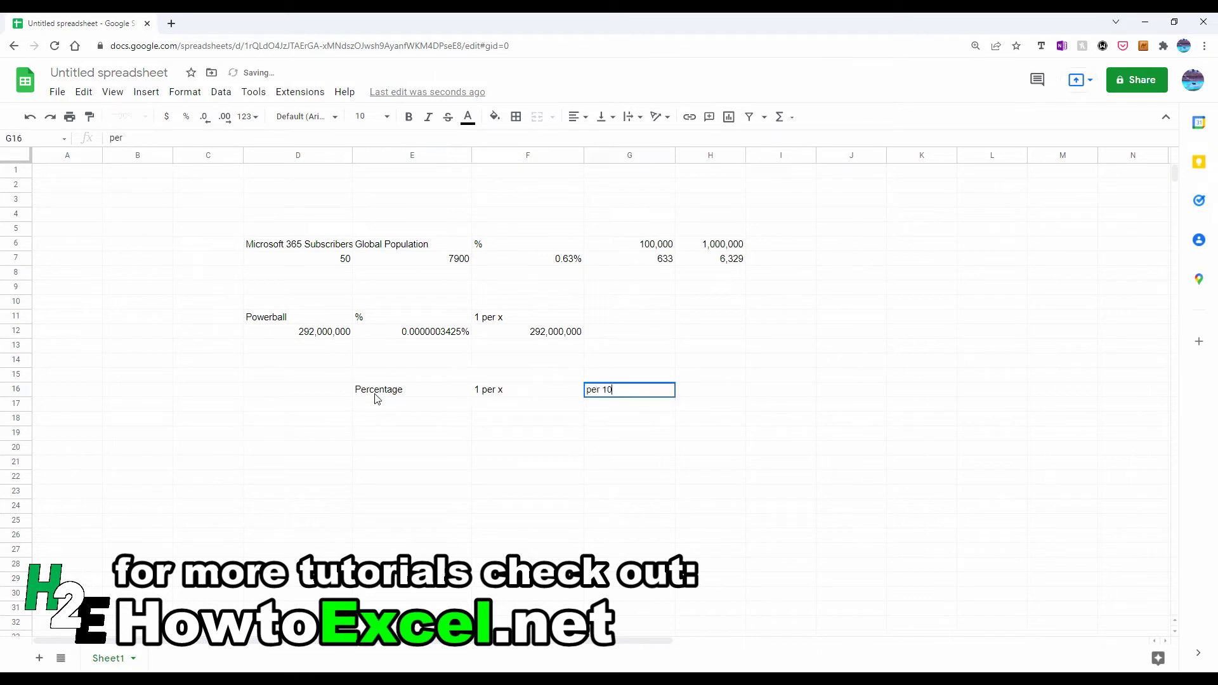
{"action": "type", "text": ",000"}
{"action": "key", "text": "Tab"}
{"action": "type", "text": "per 100"}
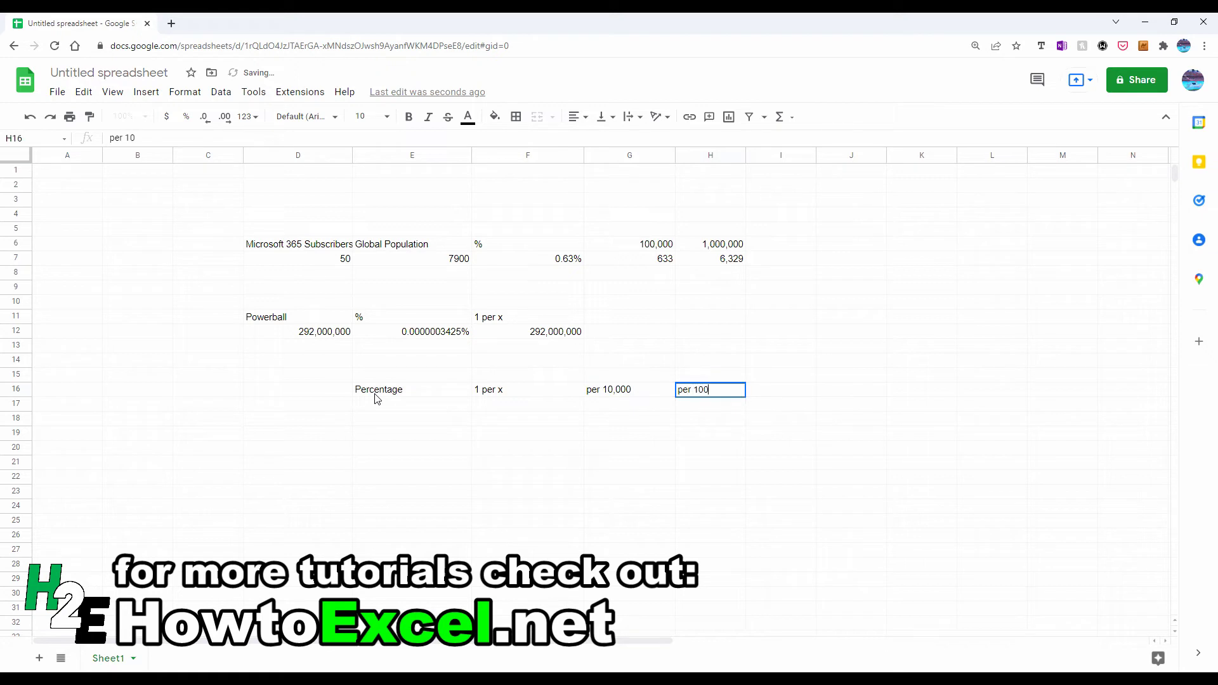
{"action": "type", "text": ",000"}
{"action": "key", "text": "Tab"}
{"action": "type", "text": "p"}
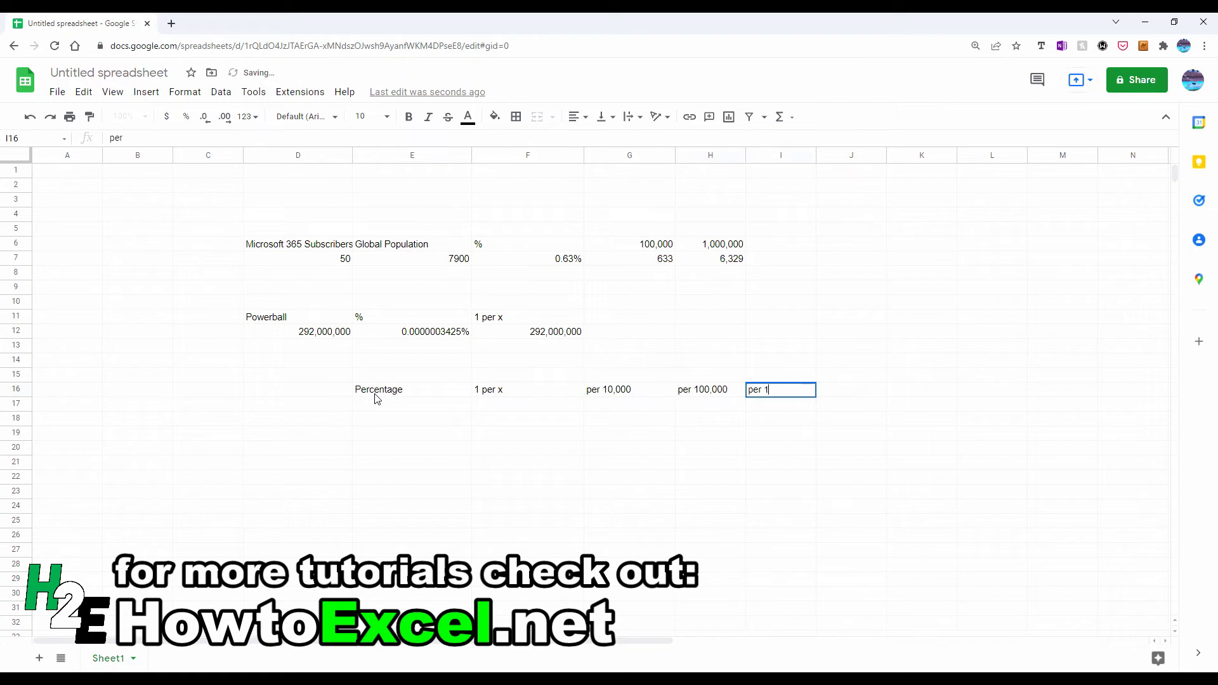
{"action": "type", "text": "00,000"}
{"action": "key", "text": "Return"}
{"action": "key", "text": "Left"}
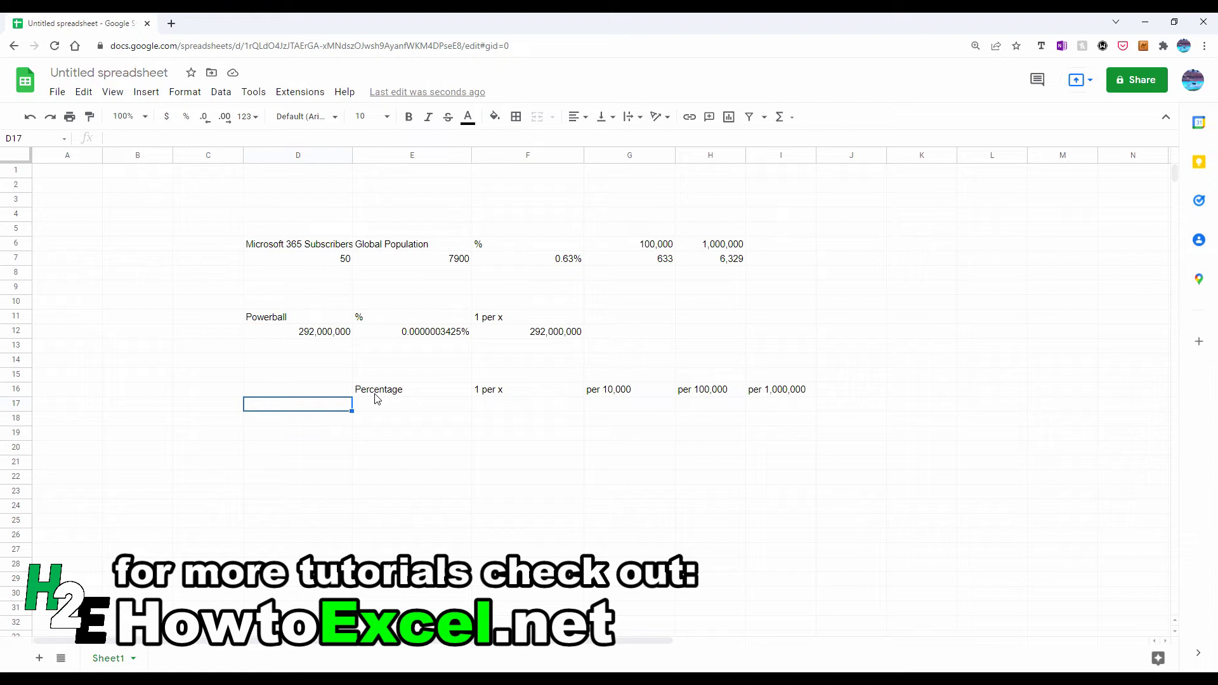
Step: Enter Dog owners at 6% and People with green eyes at 2% in D17:E18
{"action": "type", "text": "Dog owners"}
{"action": "key", "text": "Tab"}
{"action": "type", "text": "6"}
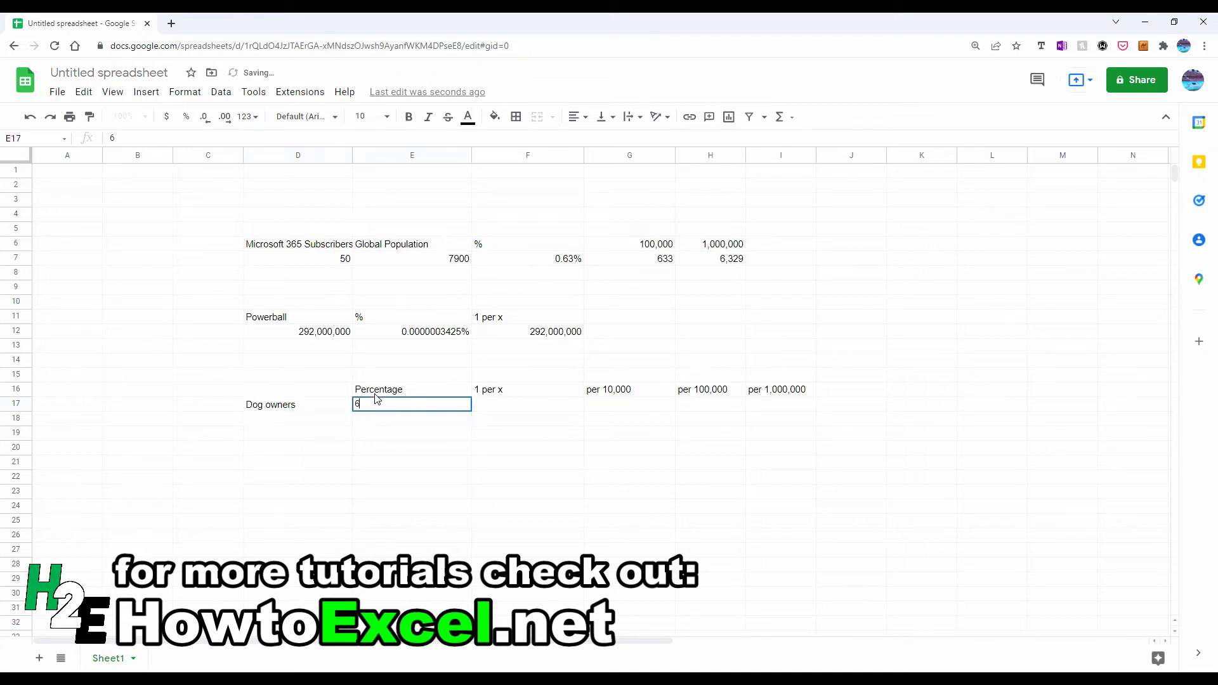
{"action": "type", "text": "%"}
{"action": "key", "text": "Return"}
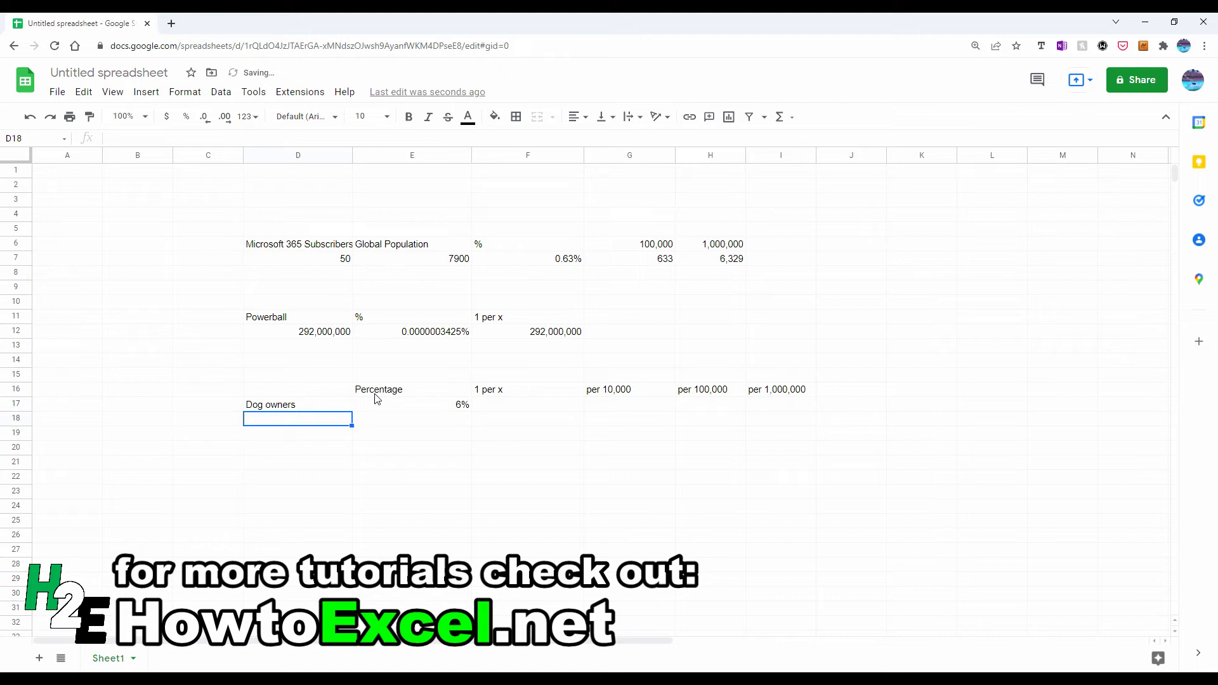
{"action": "type", "text": "People with"}
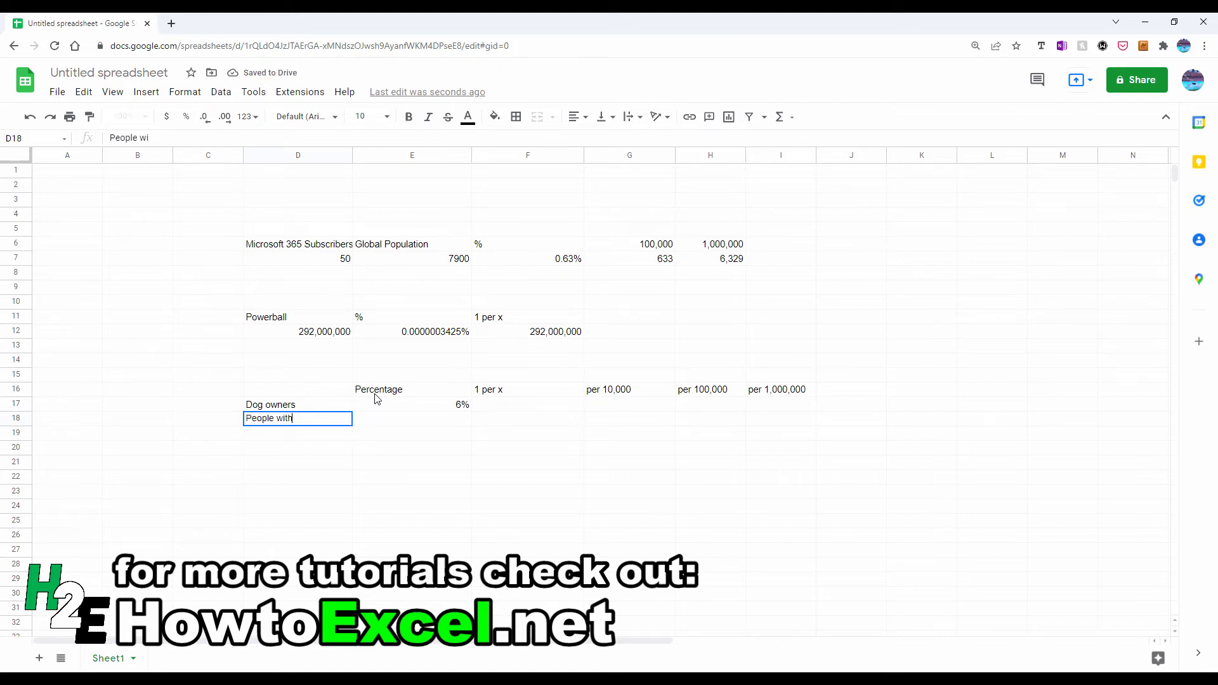
{"action": "type", "text": " green eyes"}
{"action": "key", "text": "Tab"}
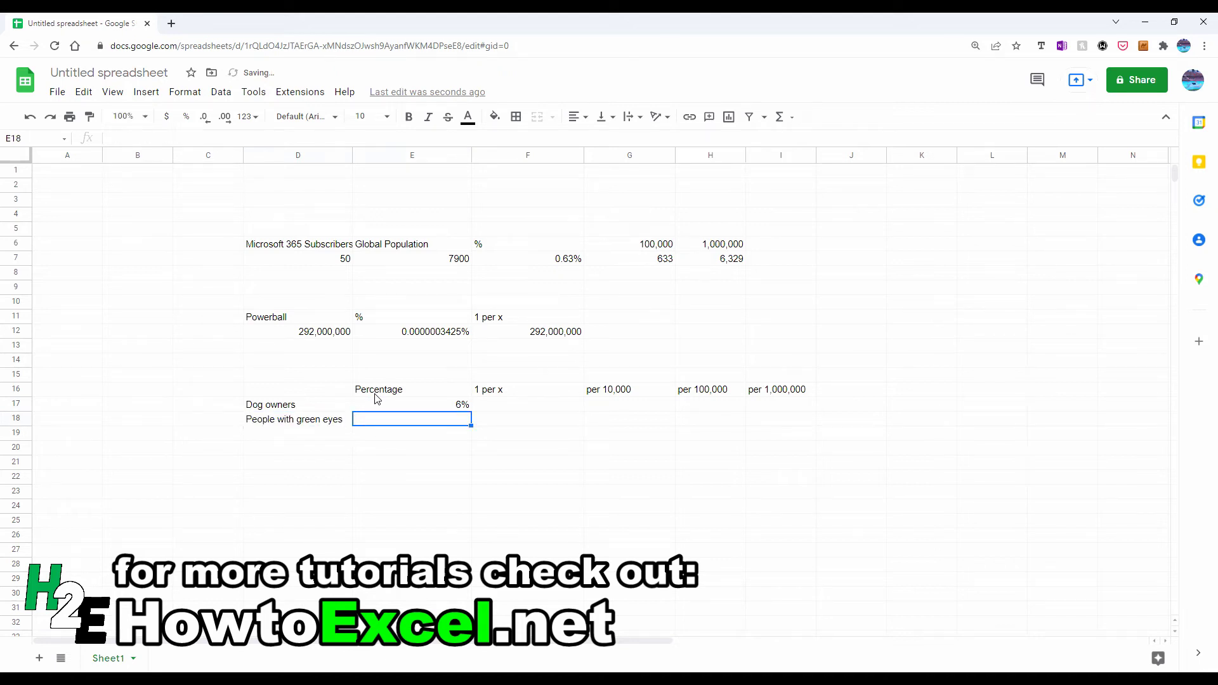
{"action": "type", "text": "2%"}
{"action": "key", "text": "Return"}
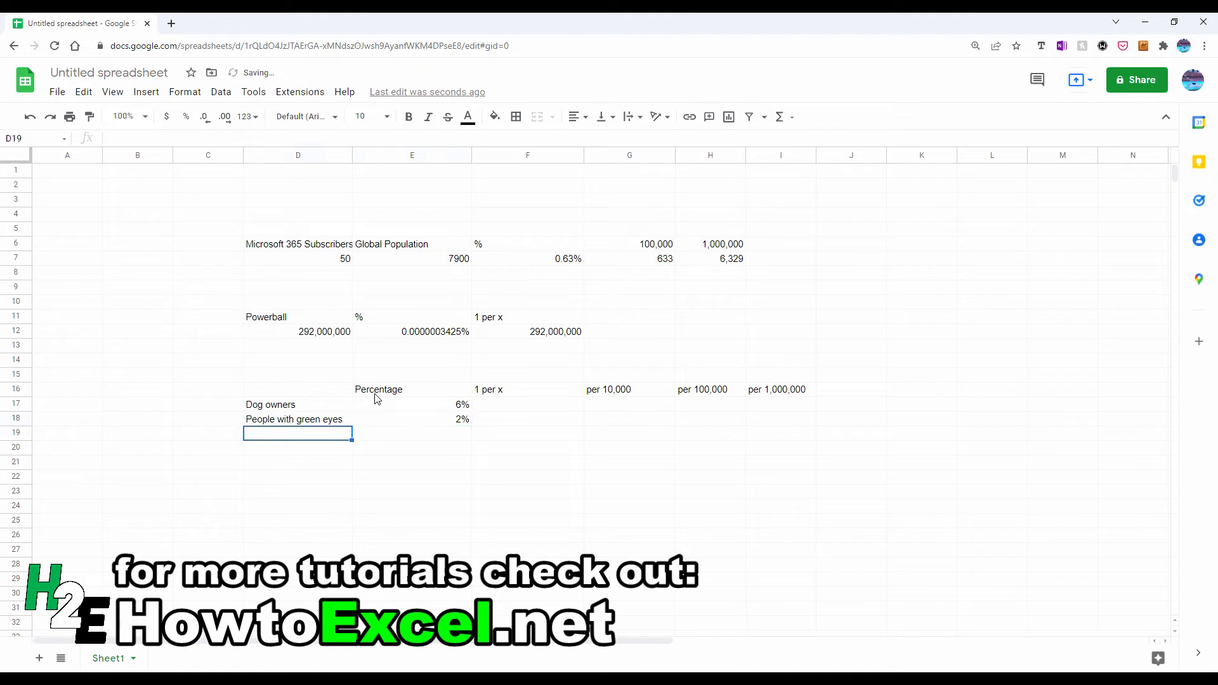
Step: Add People with red hair at 1.5% in row 19, removing the accidental double percent sign
{"action": "type", "text": "People with red hair"}
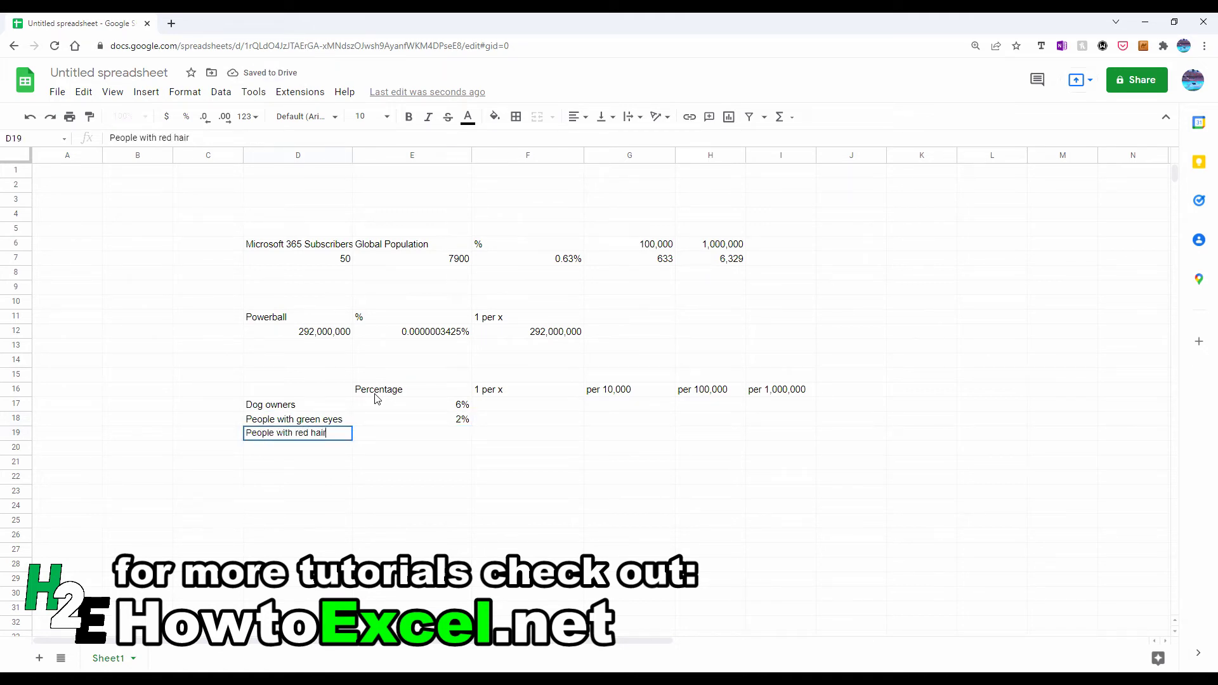
{"action": "key", "text": "Tab"}
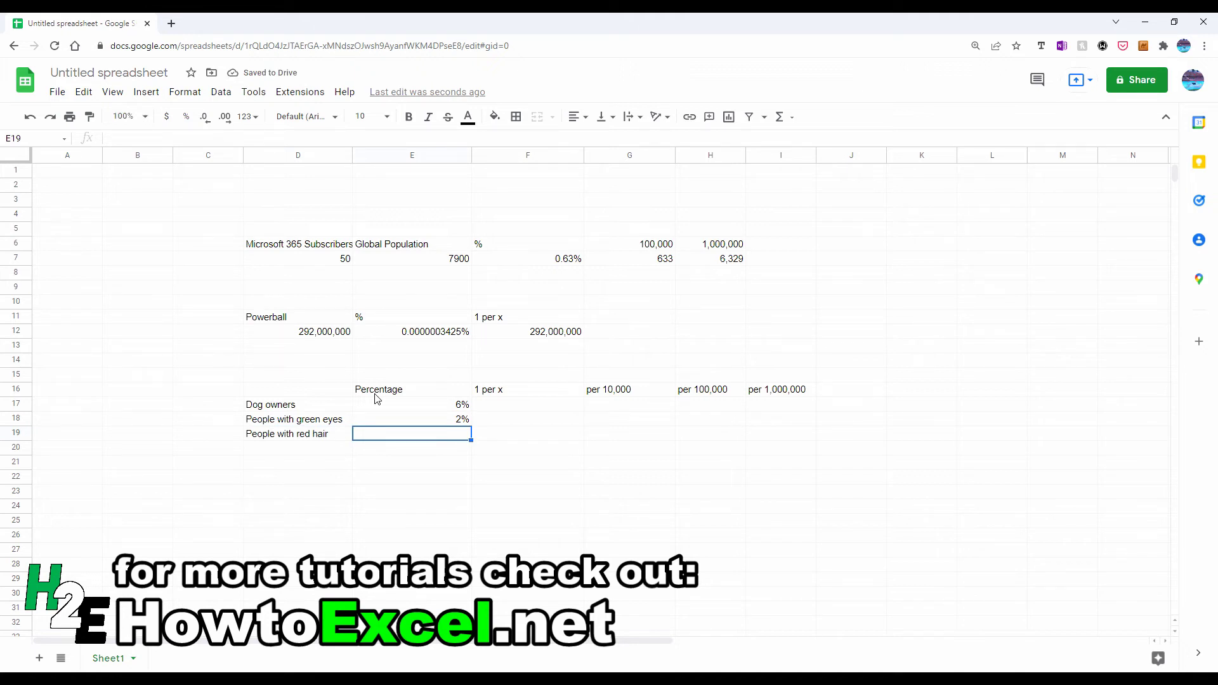
{"action": "type", "text": "1.5%%"}
{"action": "key", "text": "Return"}
{"action": "left_click", "coordinate": [381, 434]}
{"action": "left_click", "coordinate": [226, 133]}
{"action": "key", "text": "BackSpace"}
{"action": "key", "text": "Return"}
{"action": "key", "text": "Up"}
{"action": "key", "text": "Right"}
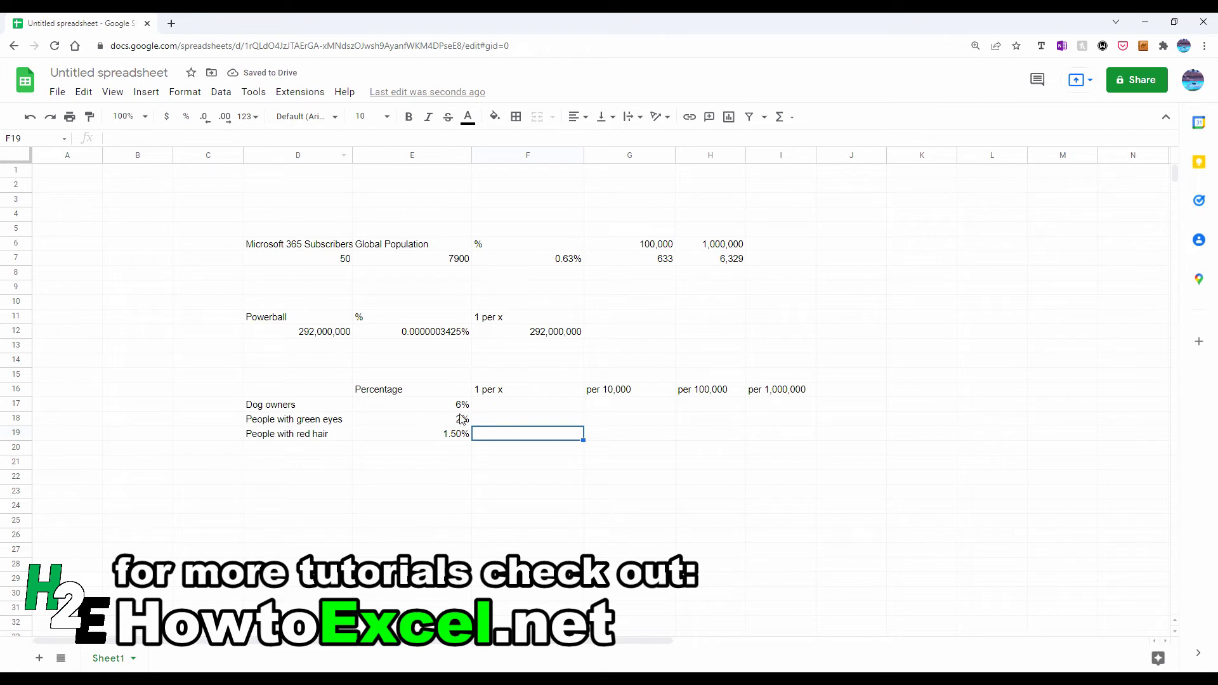
Step: Centre-align the percentages in E17:E19
{"action": "left_click_drag", "start_coordinate": [454, 410], "coordinate": [457, 436]}
{"action": "left_click", "coordinate": [578, 117]}
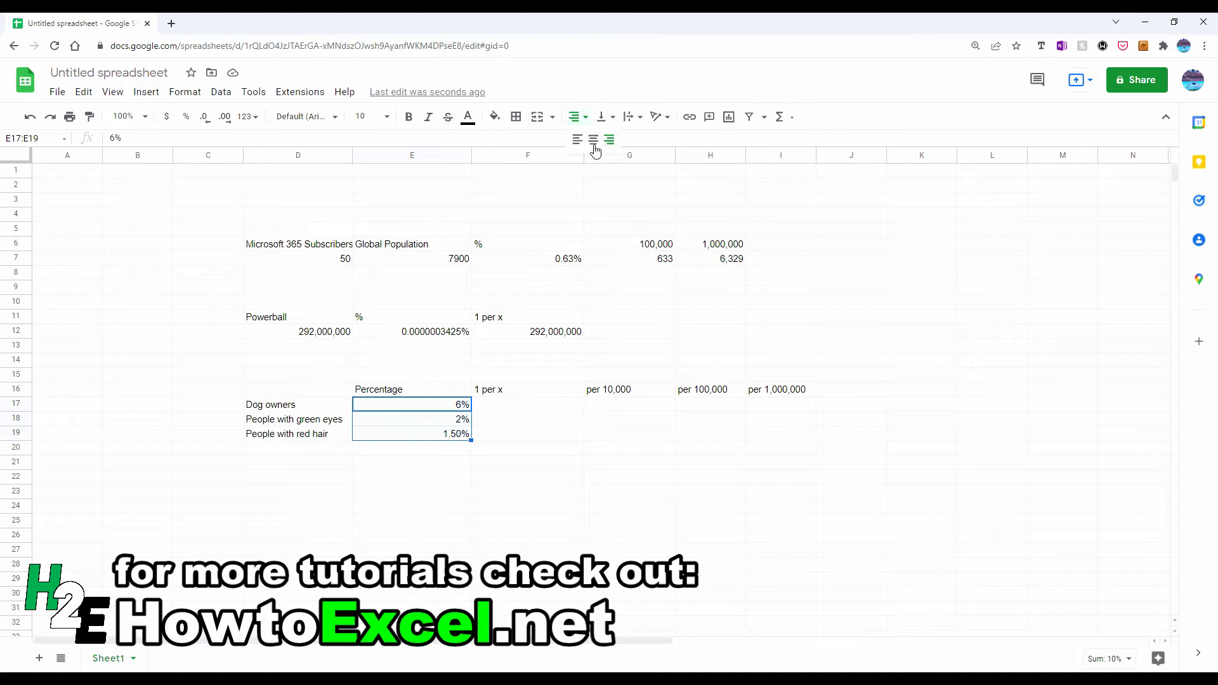
{"action": "left_click", "coordinate": [594, 139]}
Step: Fill F17:F19 with =1/E formulas, rounded to whole numbers 17, 50 and 67
{"action": "left_click", "coordinate": [533, 404]}
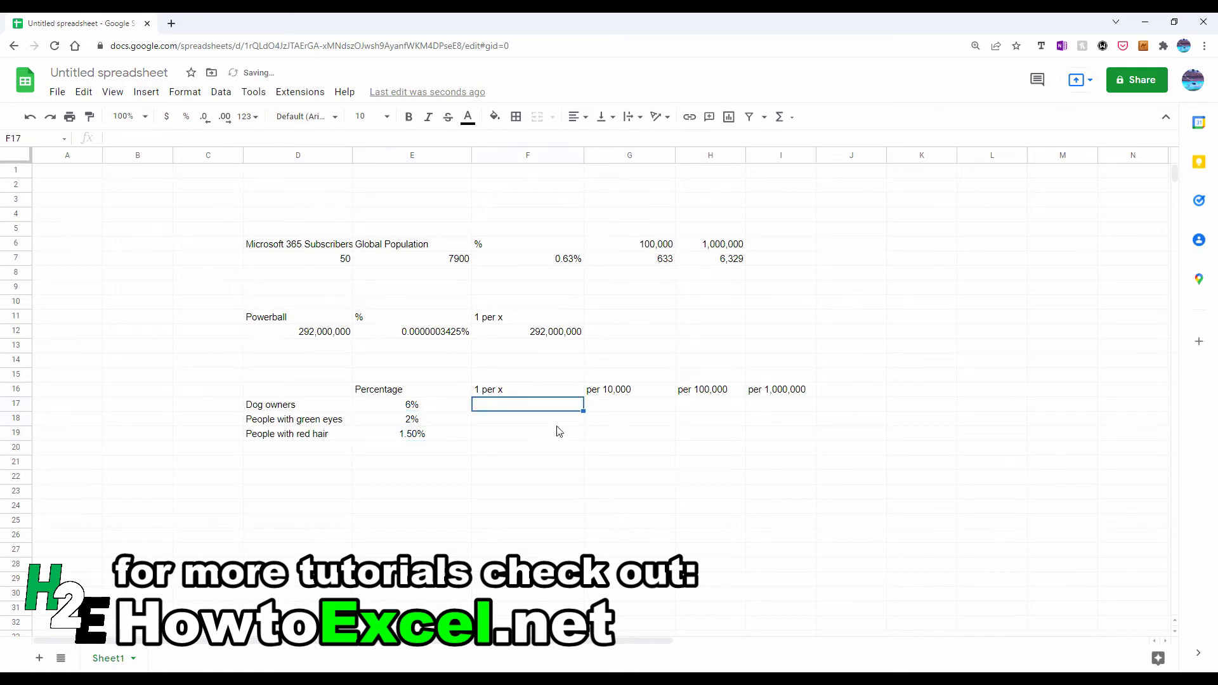
{"action": "type", "text": "="}
{"action": "key", "text": "Left"}
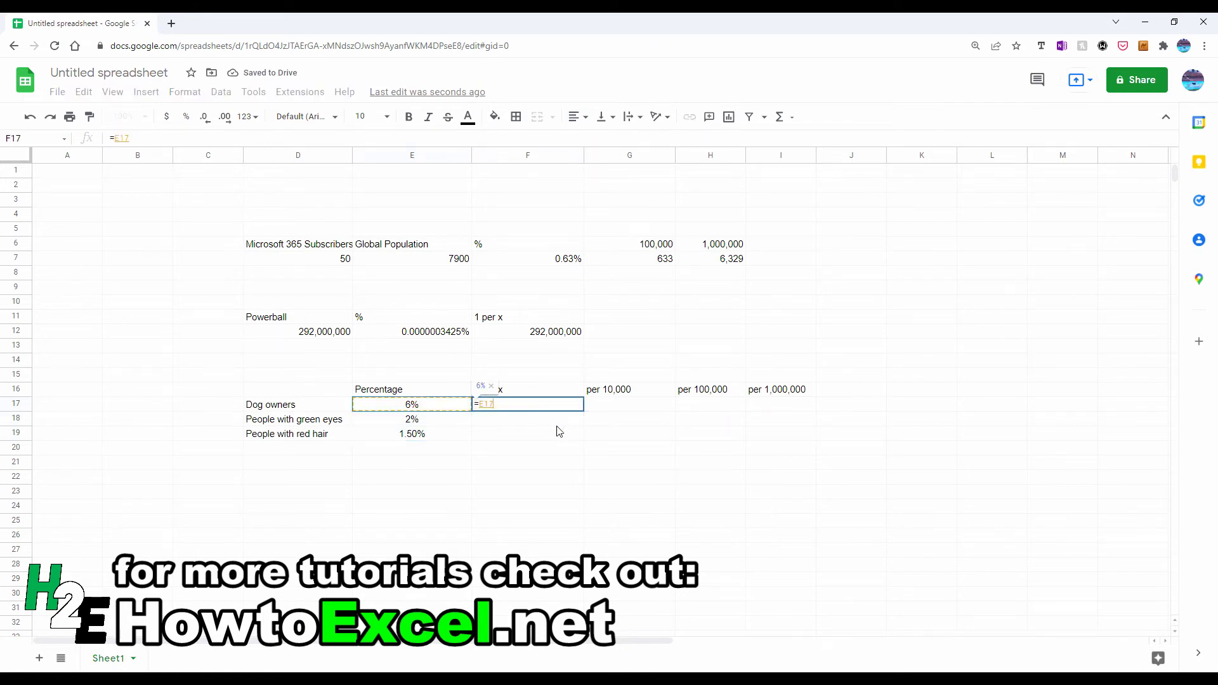
{"action": "key", "text": "BackSpace"}
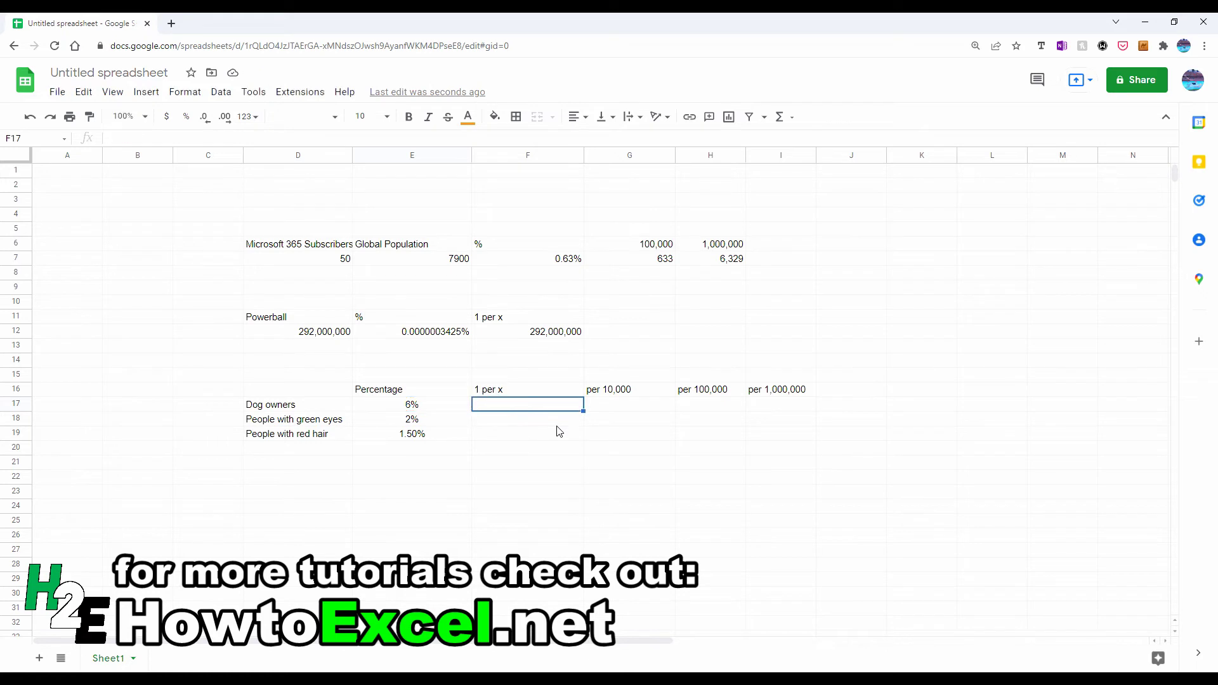
{"action": "type", "text": "1/"}
{"action": "key", "text": "Left"}
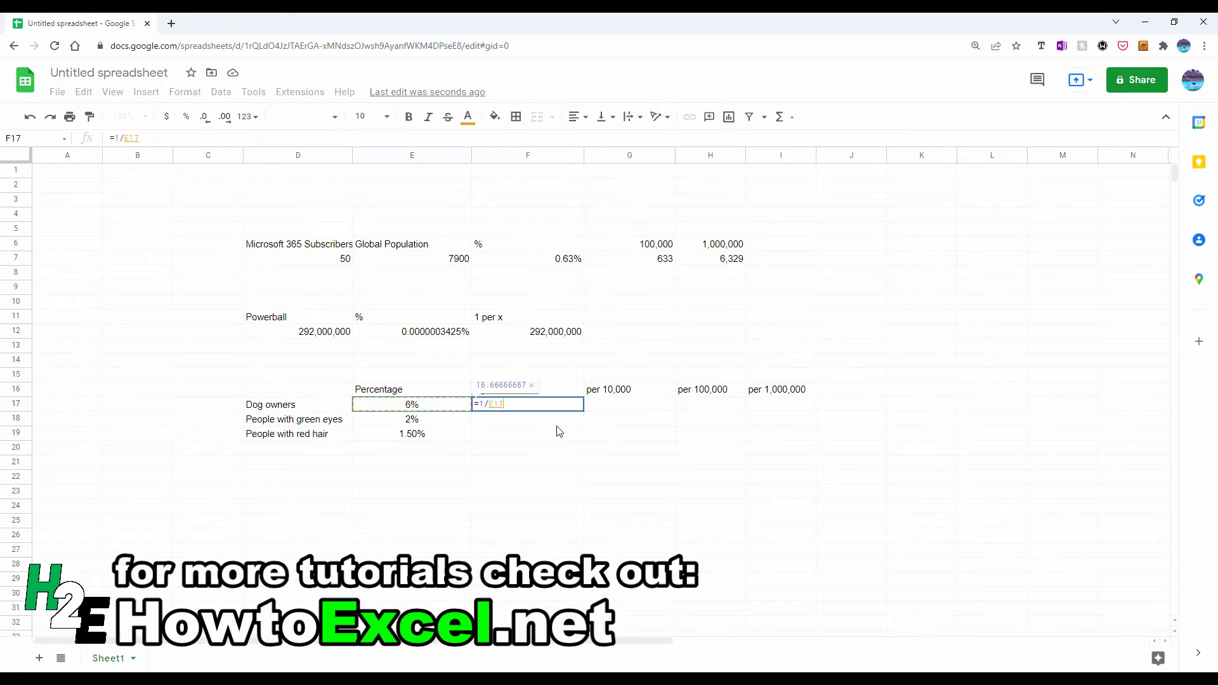
{"action": "key", "text": "Return"}
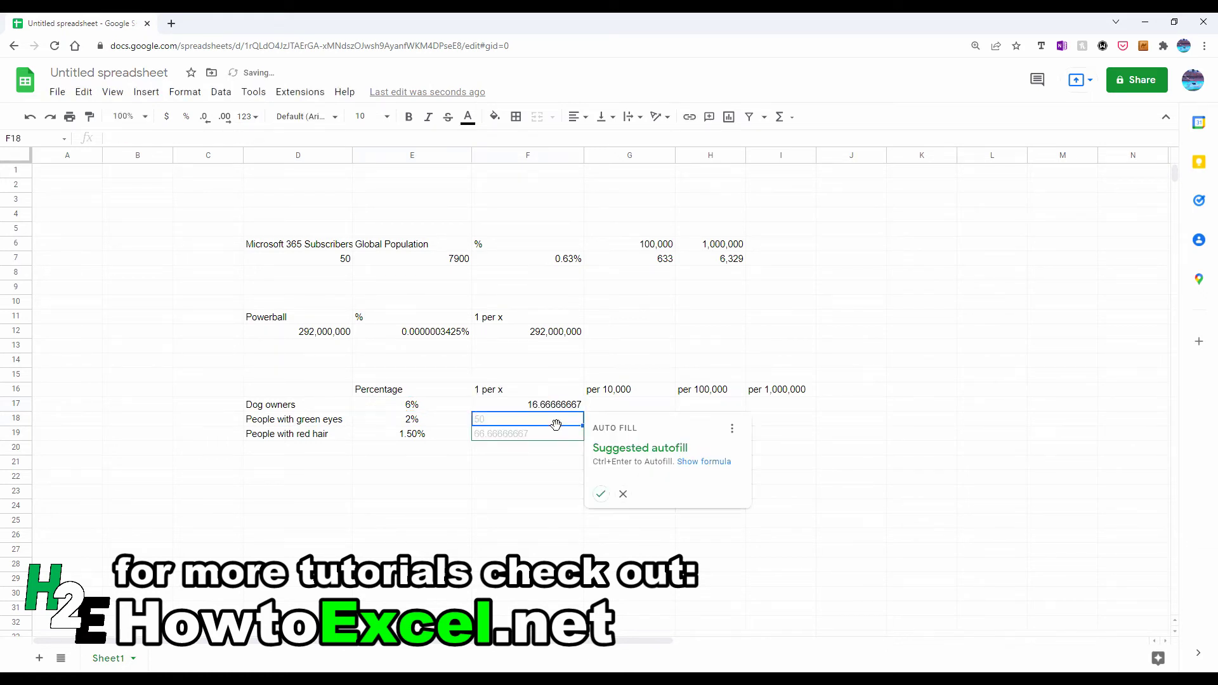
{"action": "left_click", "coordinate": [602, 497]}
{"action": "left_click_drag", "start_coordinate": [552, 404], "coordinate": [545, 434]}
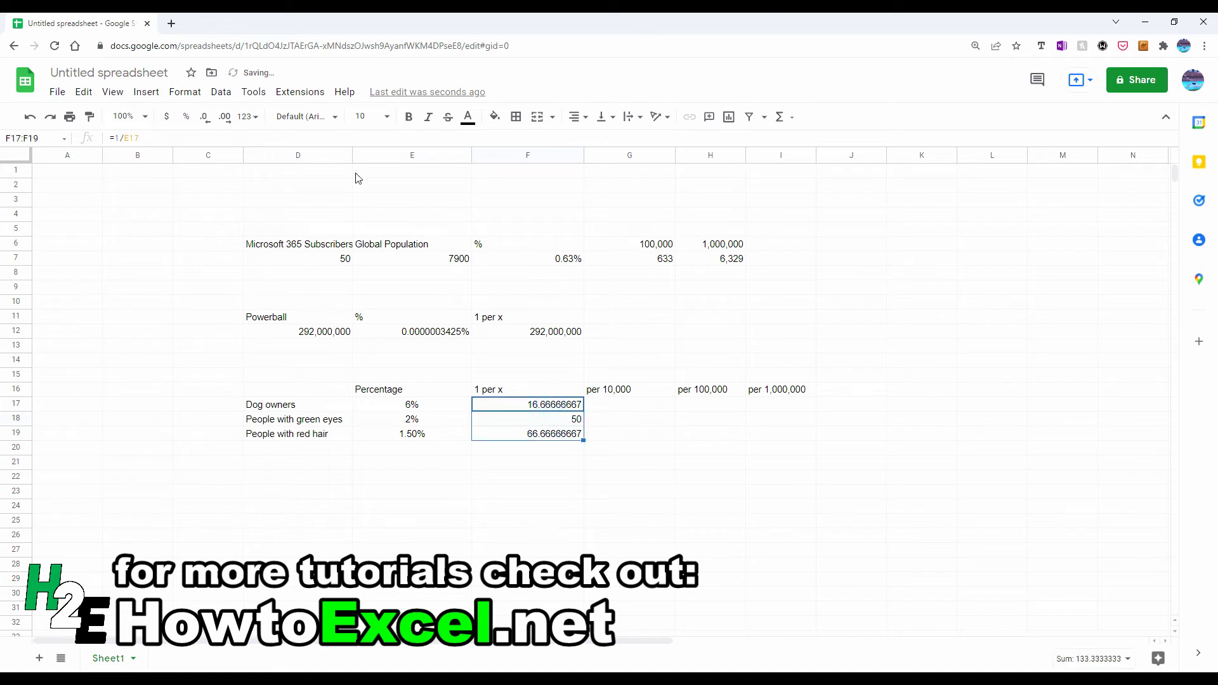
{"action": "left_click", "coordinate": [204, 118]}
{"action": "left_click", "coordinate": [204, 118]}
{"action": "left_click", "coordinate": [204, 118]}
{"action": "left_click", "coordinate": [204, 118]}
{"action": "left_click", "coordinate": [204, 118]}
{"action": "left_click", "coordinate": [203, 118]}
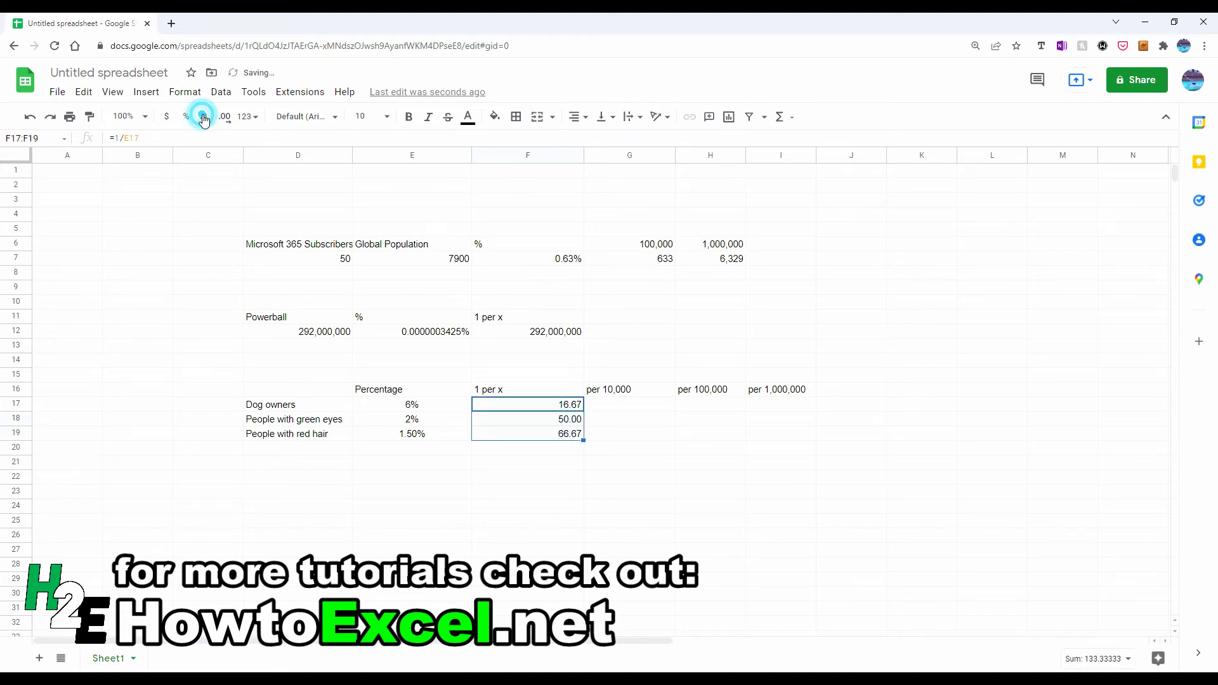
{"action": "left_click", "coordinate": [204, 118]}
{"action": "left_click", "coordinate": [204, 118]}
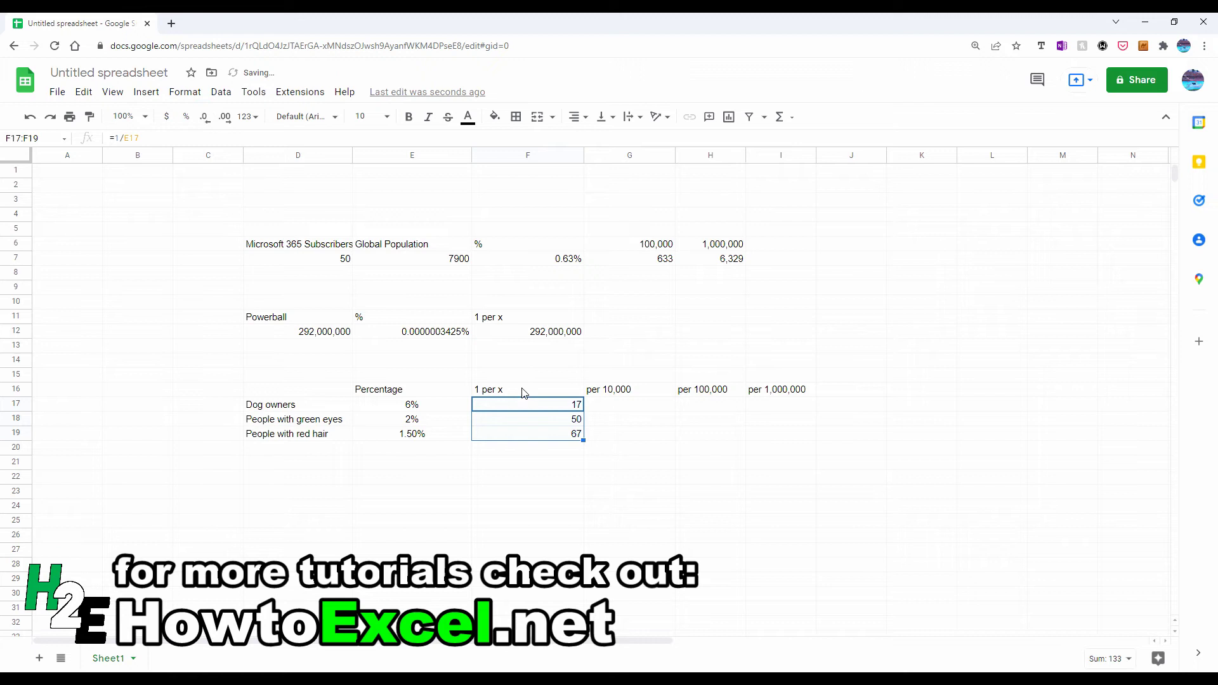
Step: Check the percentage cells and the green-eye and red-hair one-in-x formulas
{"action": "left_click", "coordinate": [461, 419]}
{"action": "left_click", "coordinate": [444, 407]}
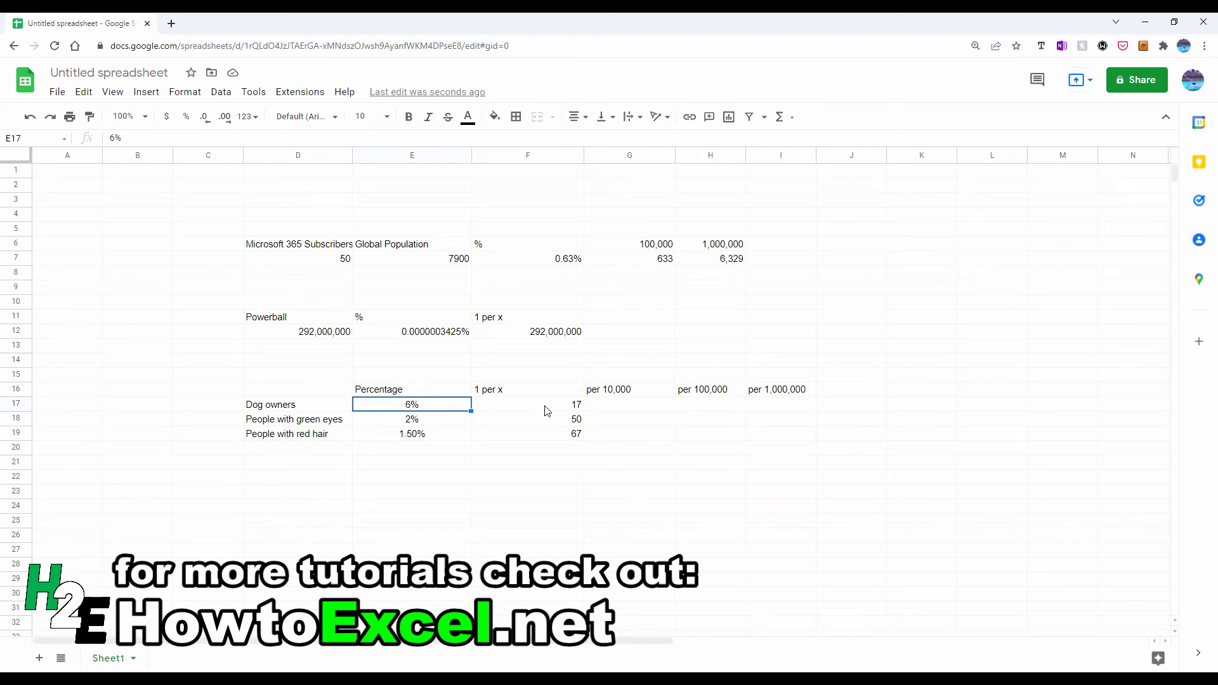
{"action": "left_click", "coordinate": [559, 420]}
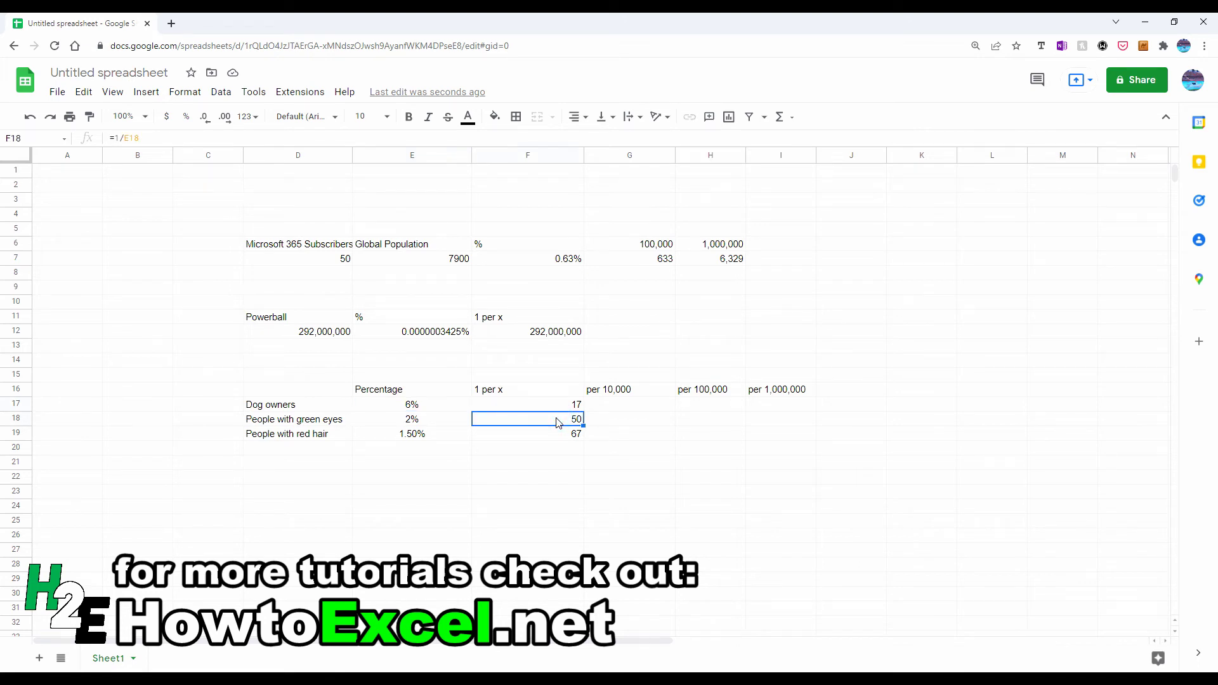
{"action": "left_click", "coordinate": [558, 435]}
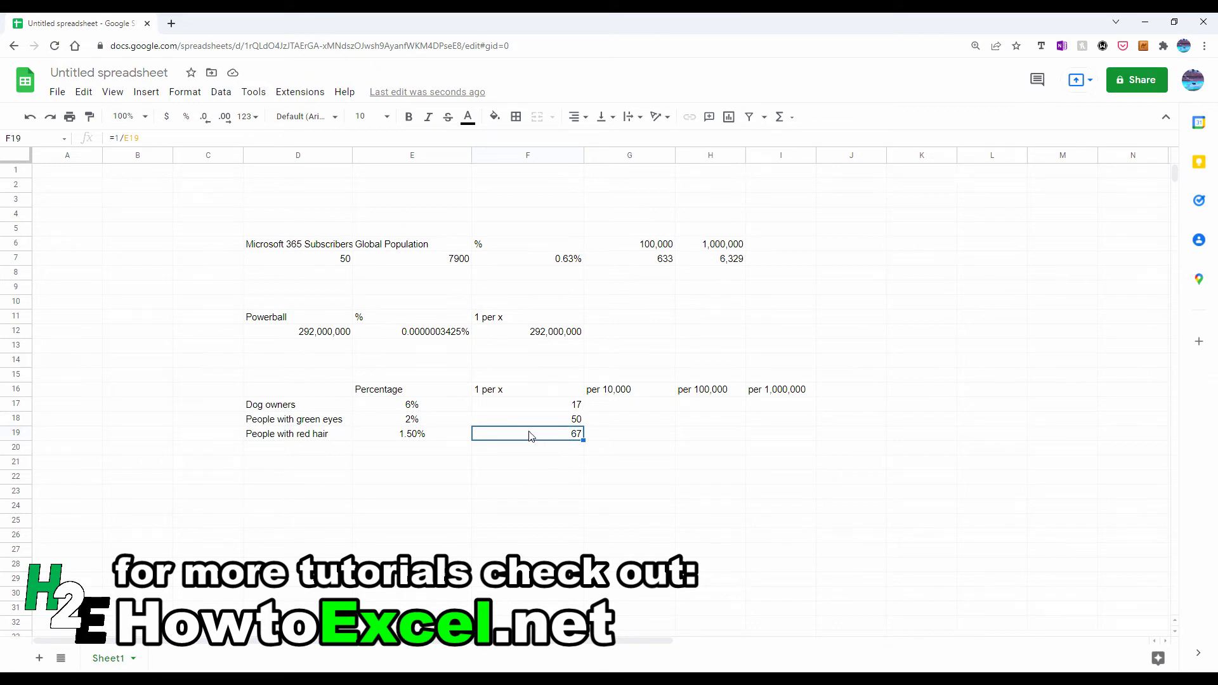
{"action": "left_click", "coordinate": [608, 407]}
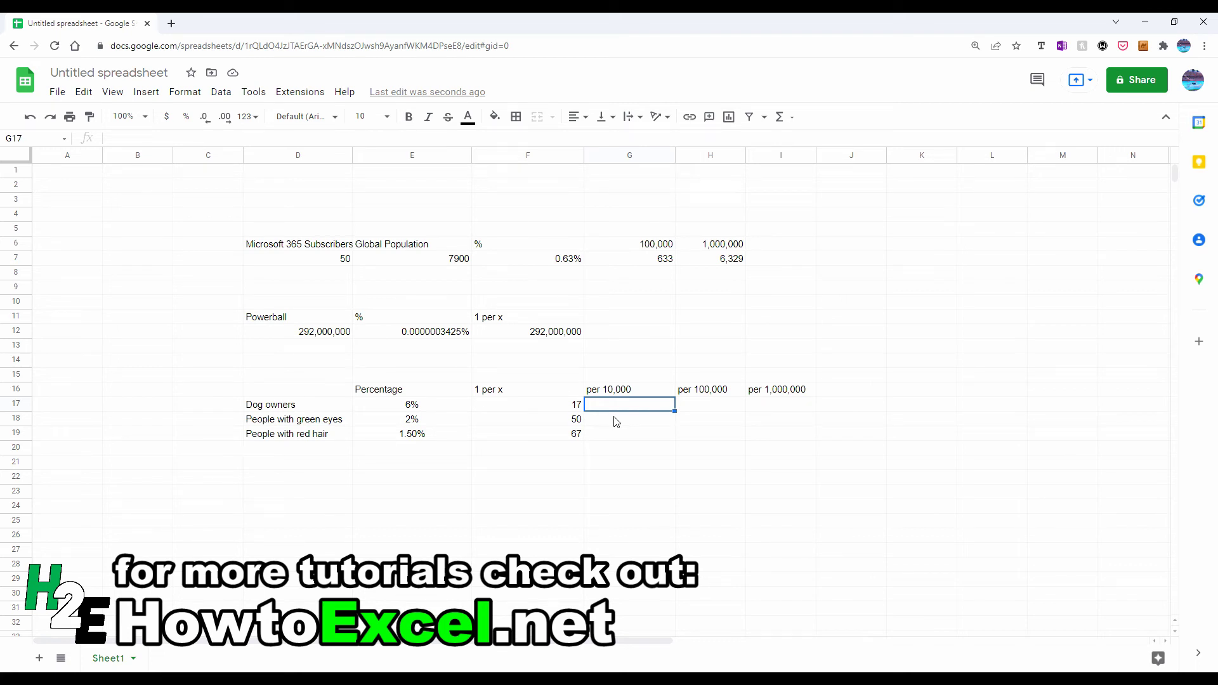
Step: Fill the per 10,000 column G17:G19 with =E17*10000 for all three groups
{"action": "type", "text": "="}
{"action": "key", "text": "Left"}
{"action": "key", "text": "Left"}
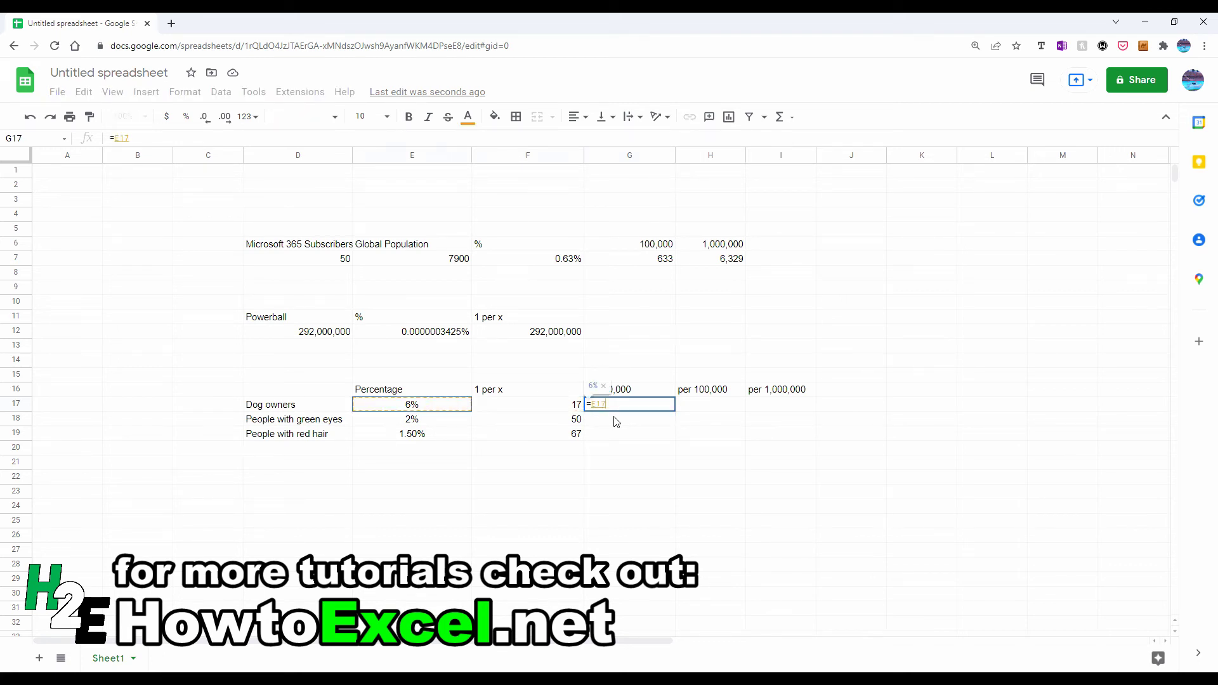
{"action": "type", "text": "*10"}
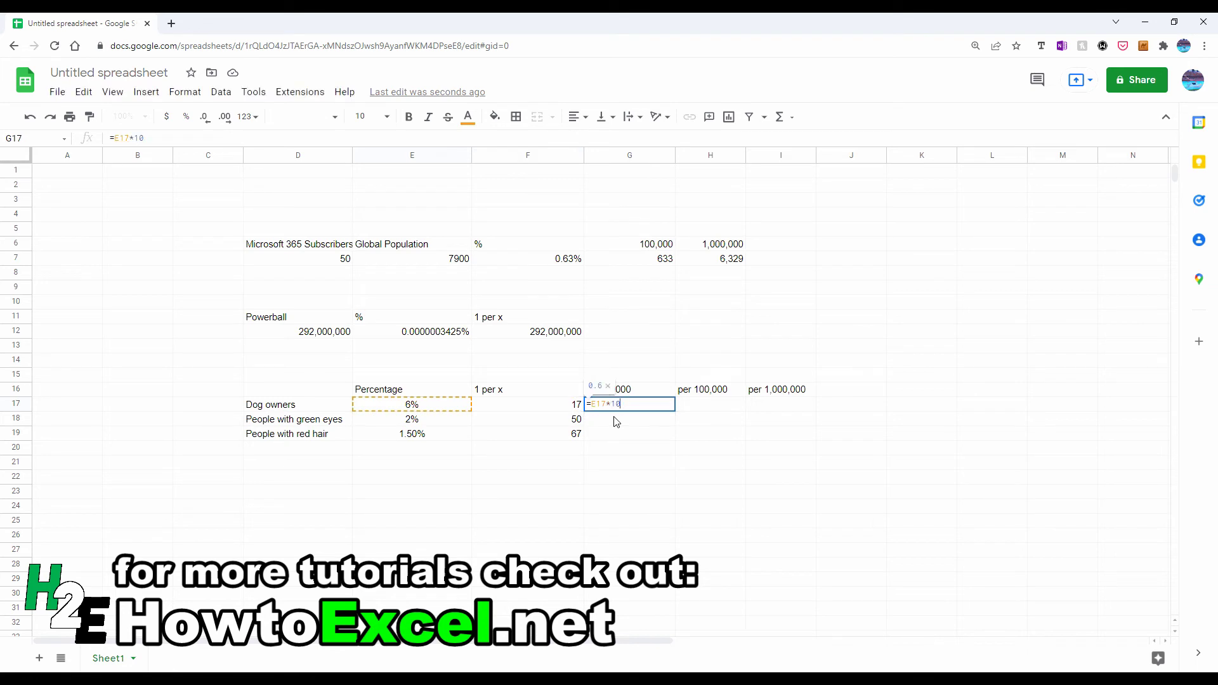
{"action": "type", "text": "000"}
{"action": "key", "text": "Return"}
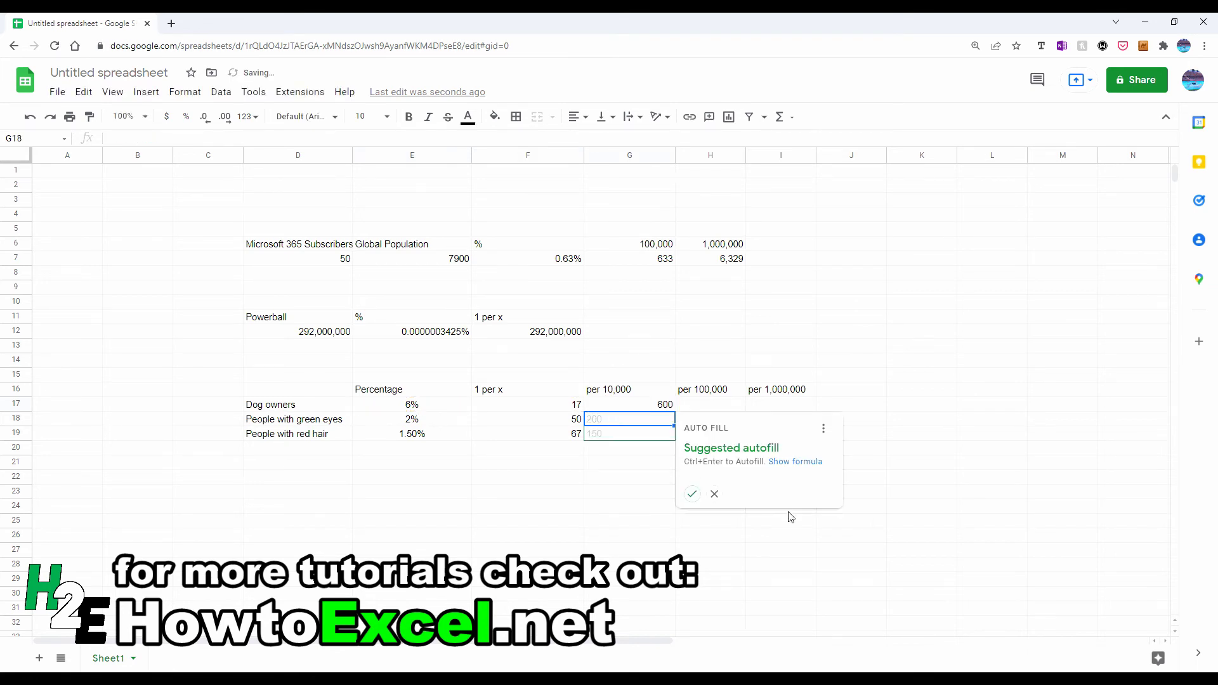
{"action": "left_click", "coordinate": [697, 501]}
Step: Fill the per 100,000 column H17:H19 with =E17*100000 for all three groups
{"action": "left_click", "coordinate": [701, 389]}
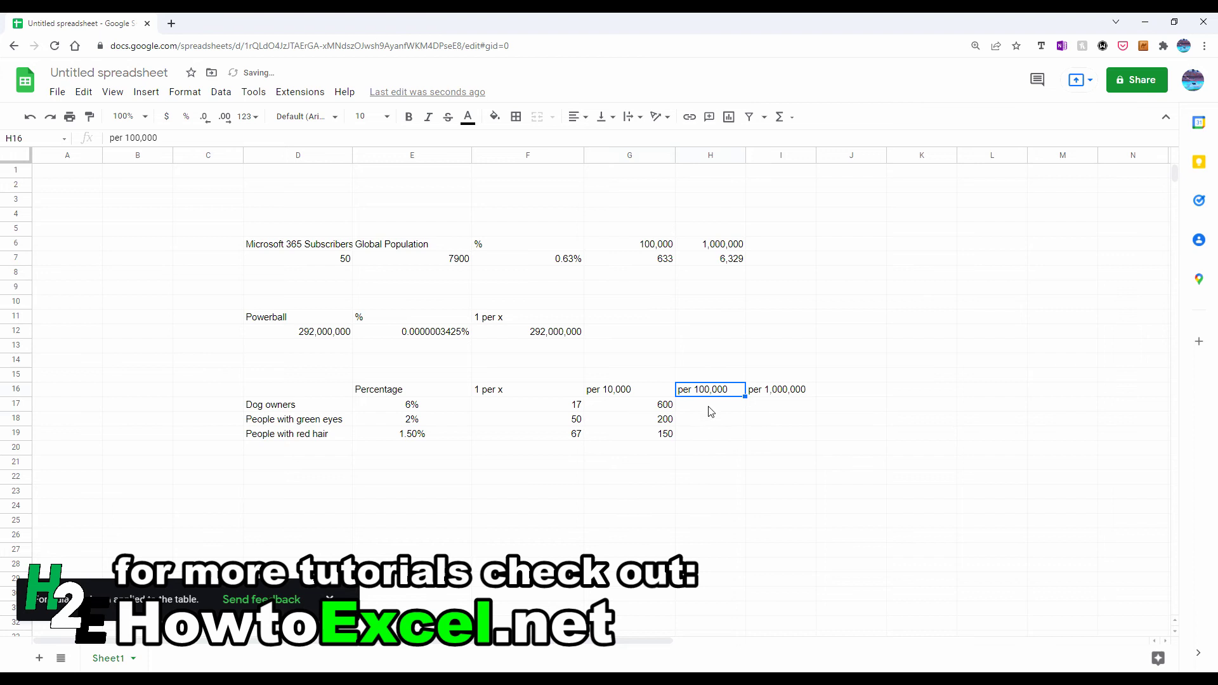
{"action": "left_click", "coordinate": [709, 408]}
{"action": "type", "text": "=E17"}
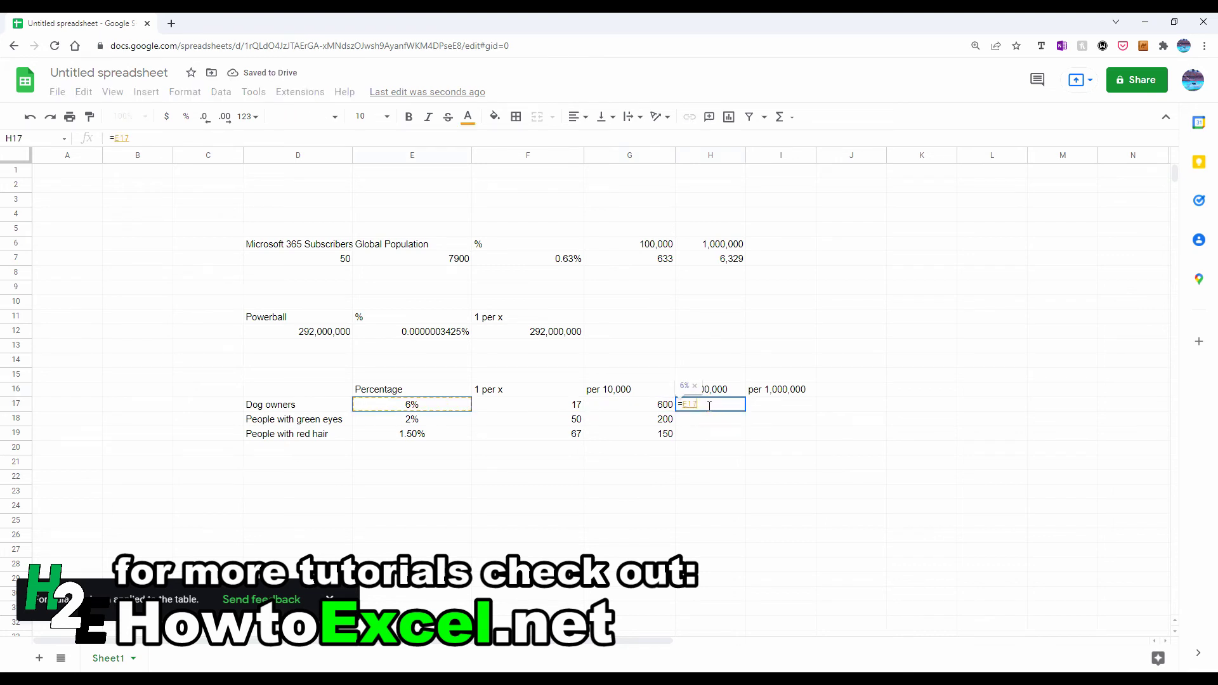
{"action": "type", "text": "*100000"}
{"action": "key", "text": "Return"}
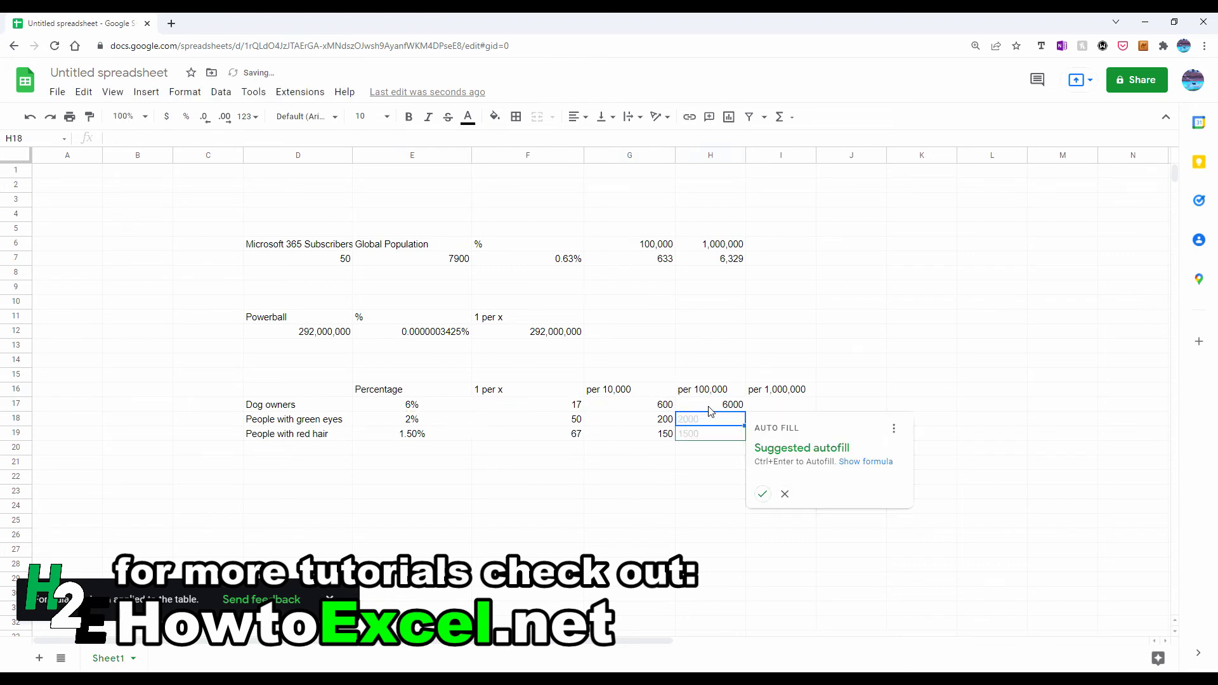
{"action": "left_click", "coordinate": [762, 494]}
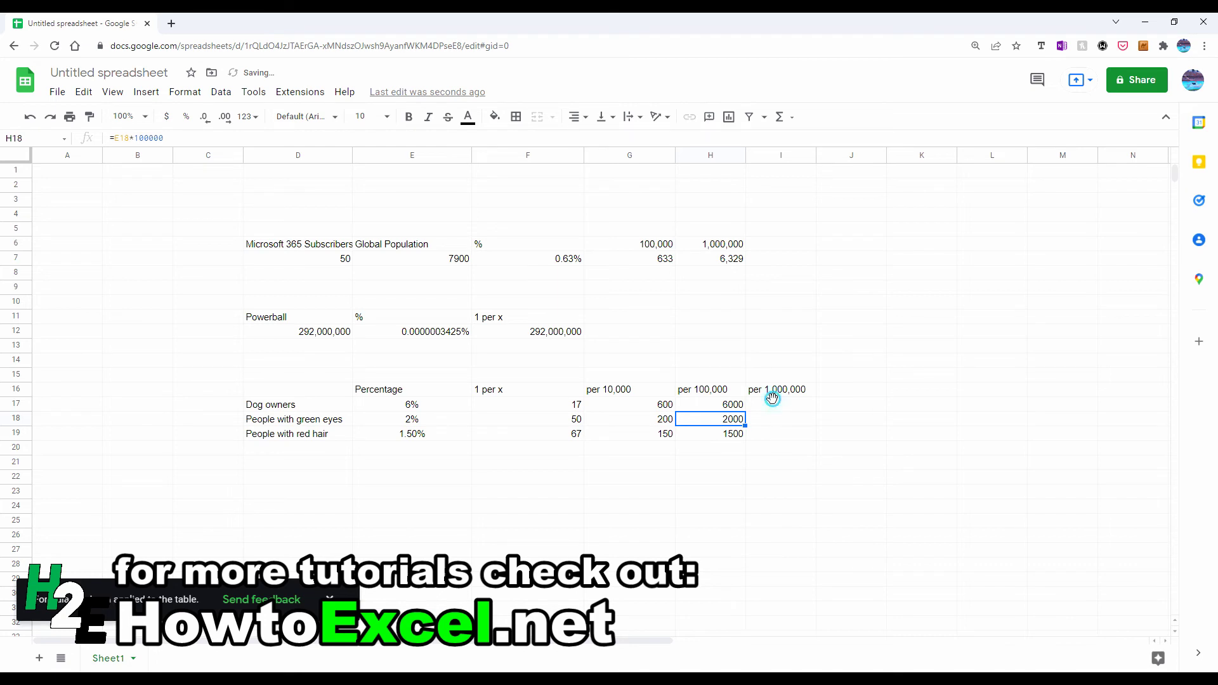
Step: Fill the per 1,000,000 column I17:I19 with =E17*1000000 for all three groups
{"action": "left_click", "coordinate": [776, 405]}
{"action": "type", "text": "=E17"}
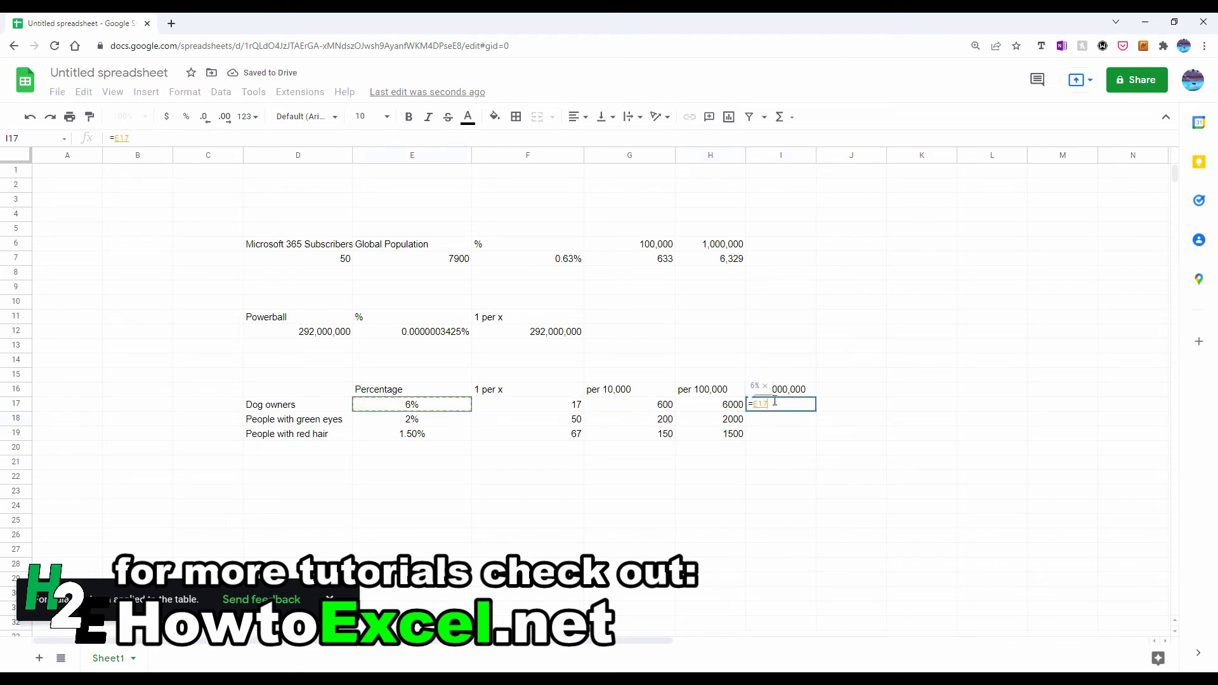
{"action": "type", "text": "*1000000"}
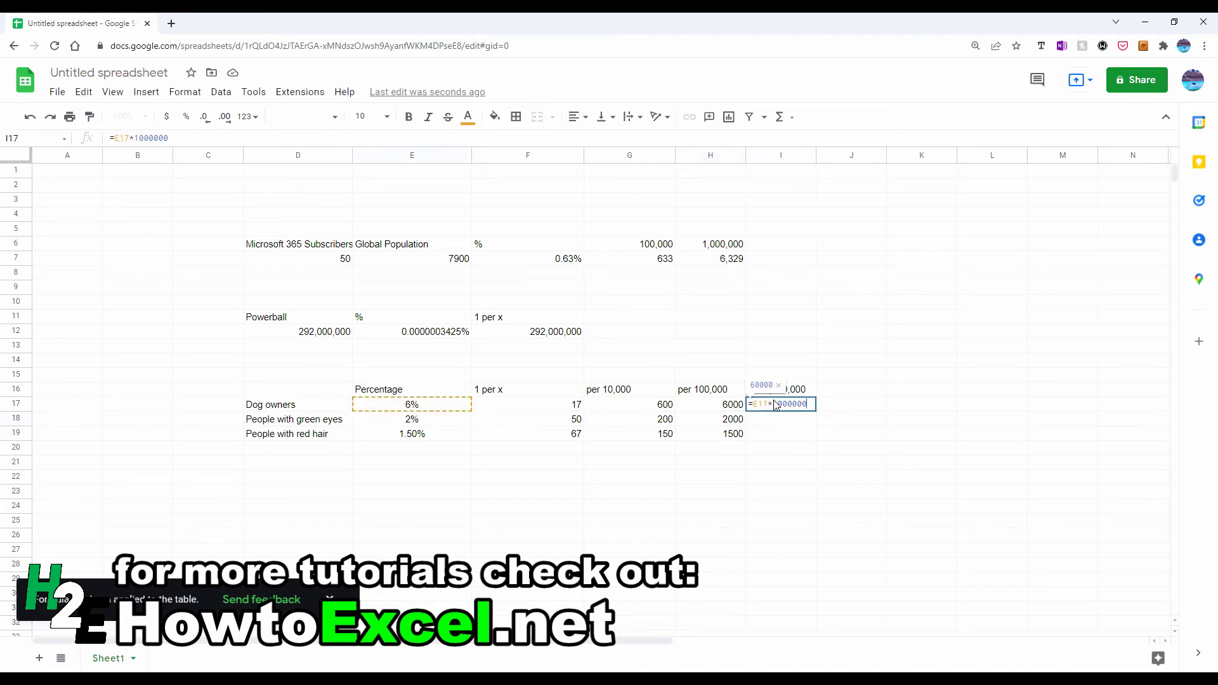
{"action": "key", "text": "Return"}
{"action": "left_click", "coordinate": [829, 493]}
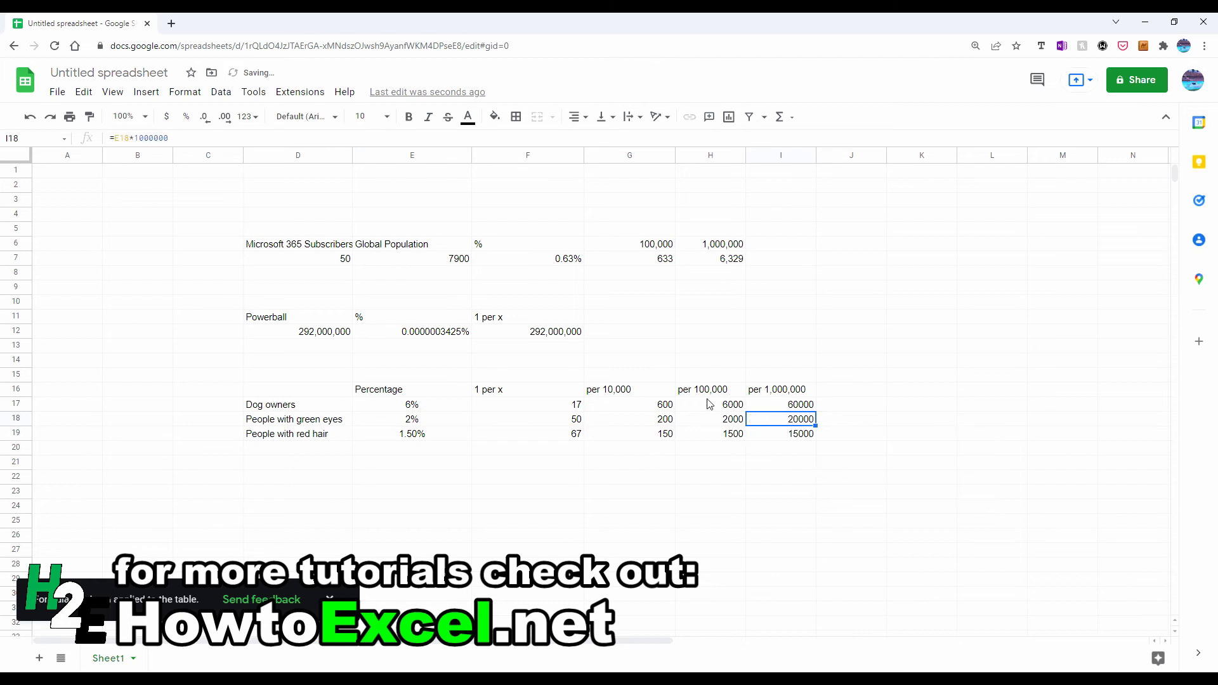
Step: Format H17:I19 as Number with thousands separators and no decimal places
{"action": "left_click_drag", "start_coordinate": [709, 402], "coordinate": [778, 434]}
{"action": "left_click", "coordinate": [254, 118]}
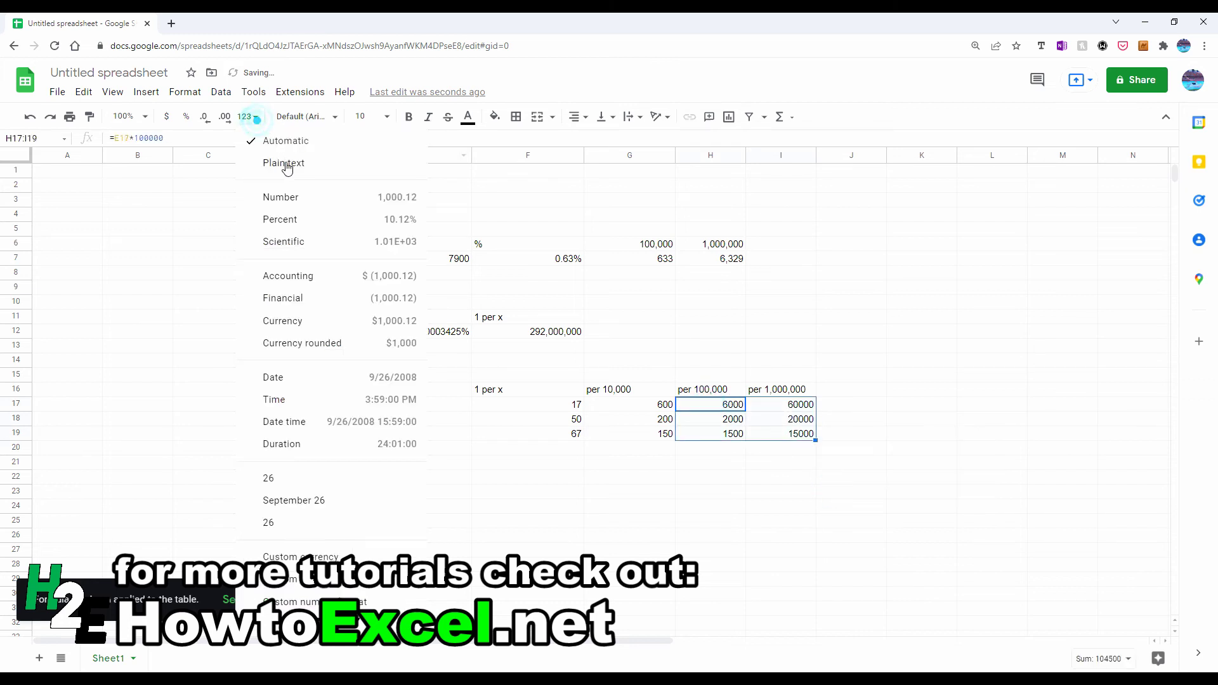
{"action": "left_click", "coordinate": [303, 197]}
{"action": "left_click", "coordinate": [205, 118]}
{"action": "left_click", "coordinate": [204, 118]}
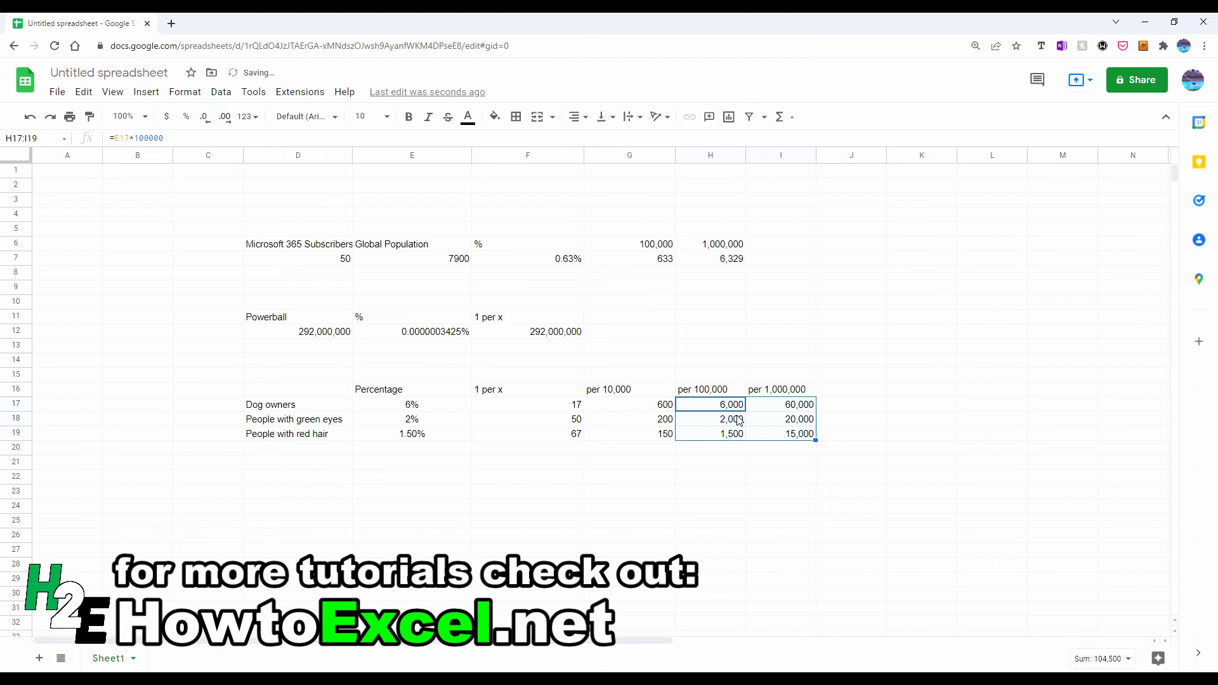
{"action": "left_click", "coordinate": [724, 470]}
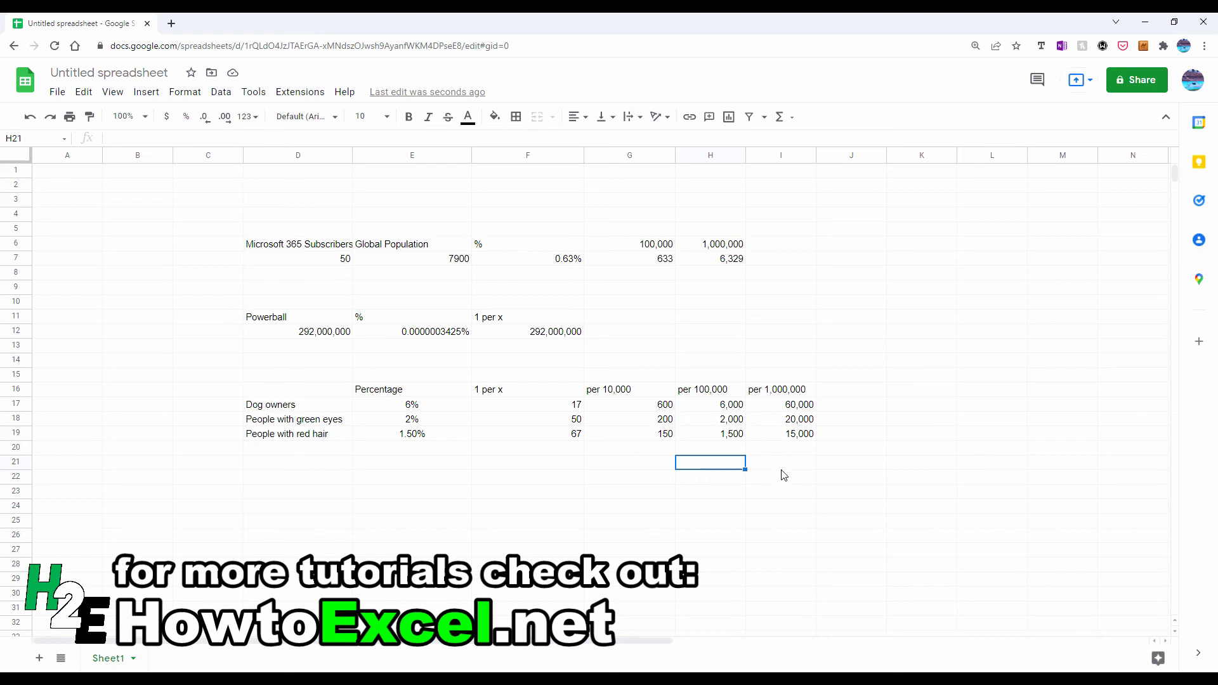
Step: Fill J17:J19 with per-million counts divided by 1,000,000, formatted as percent (6.00%, 2.00%, 1.50%)
{"action": "left_click", "coordinate": [843, 406]}
{"action": "type", "text": "="}
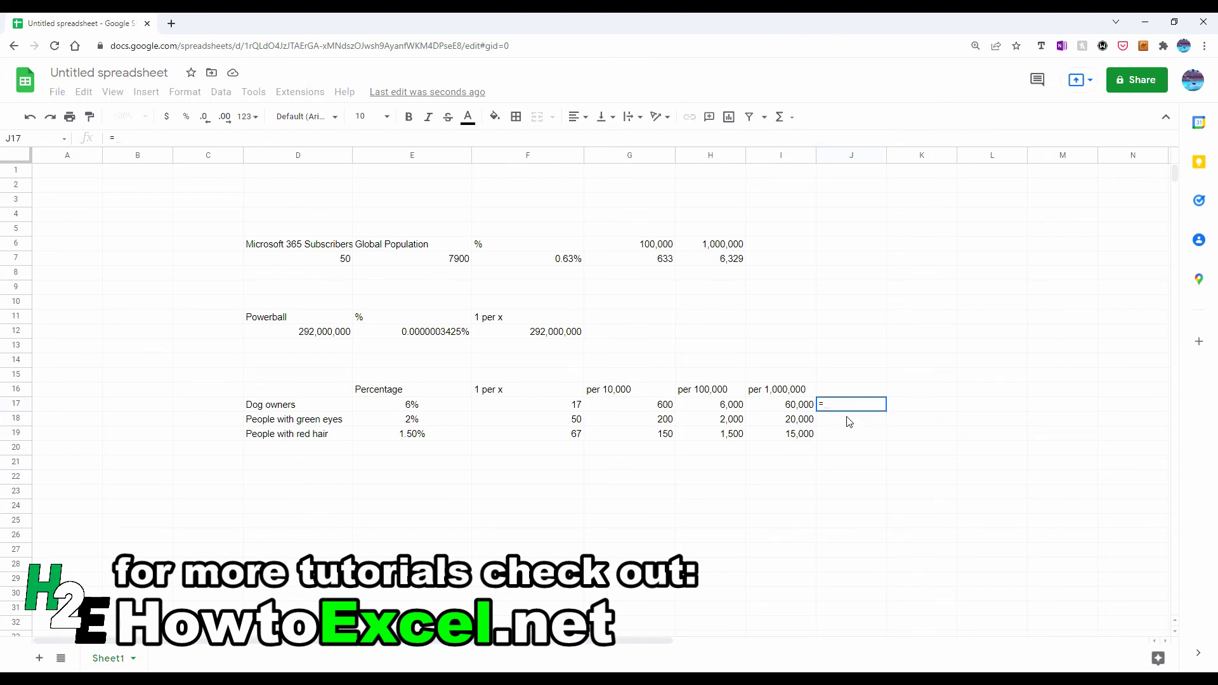
{"action": "key", "text": "Left"}
{"action": "type", "text": "/1000"}
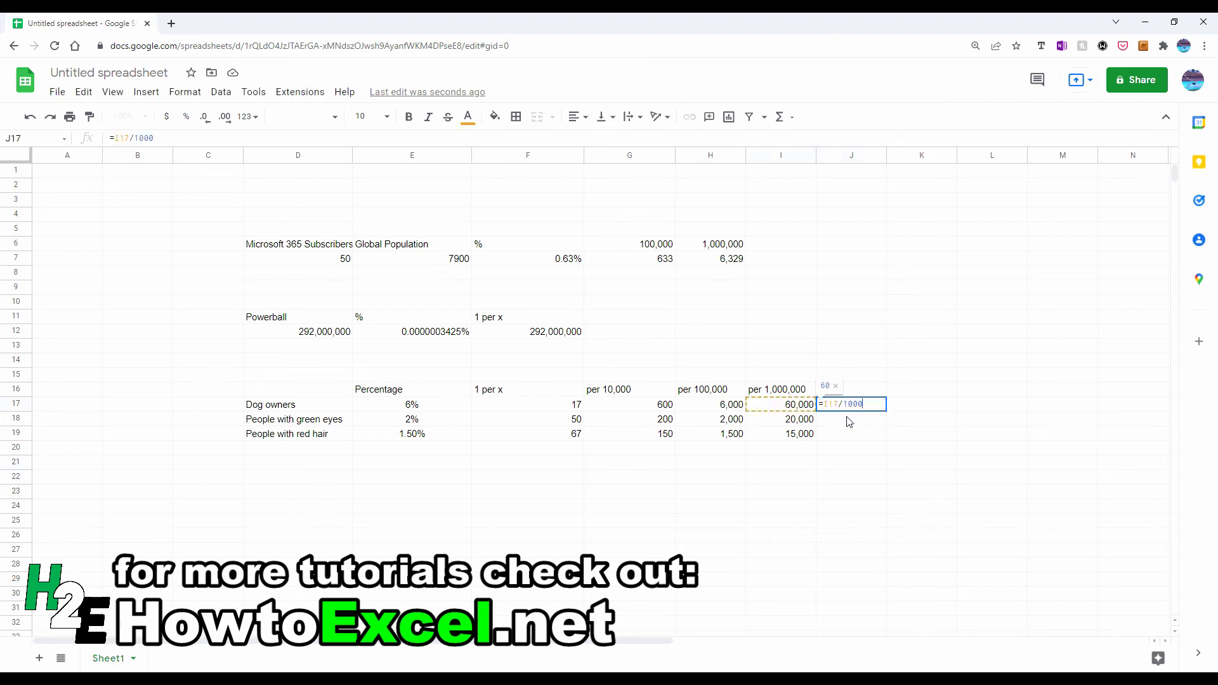
{"action": "key", "text": "Return"}
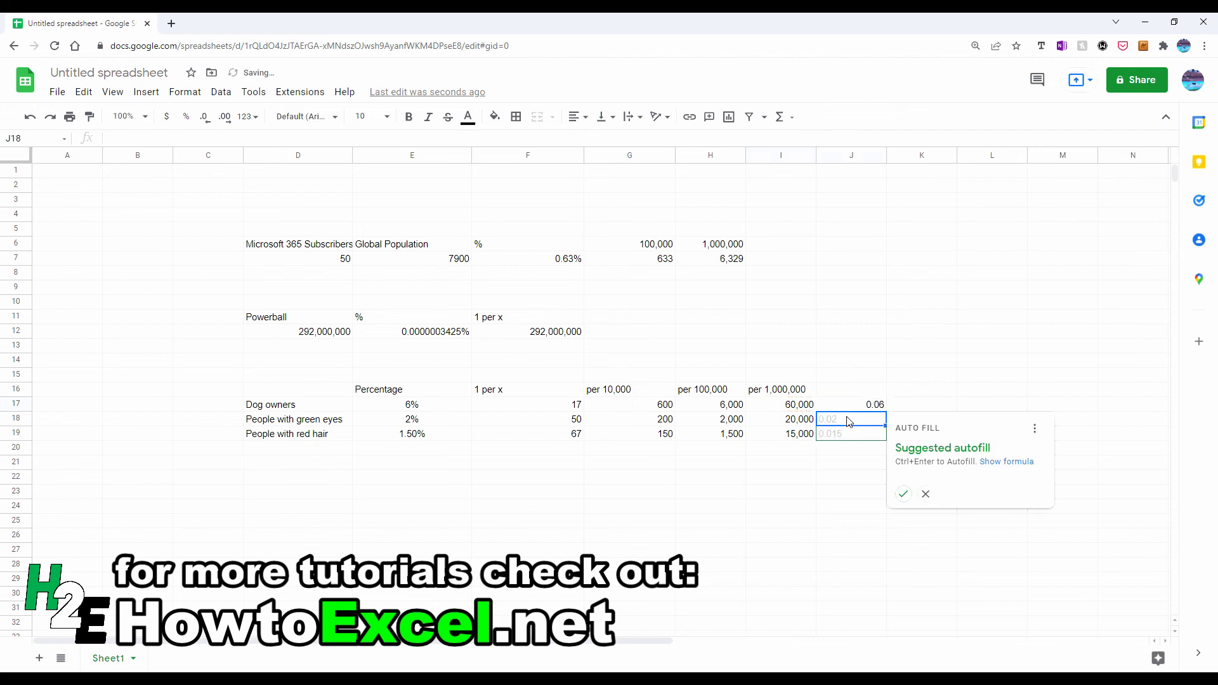
{"action": "left_click", "coordinate": [904, 494]}
{"action": "left_click_drag", "start_coordinate": [868, 408], "coordinate": [873, 438]}
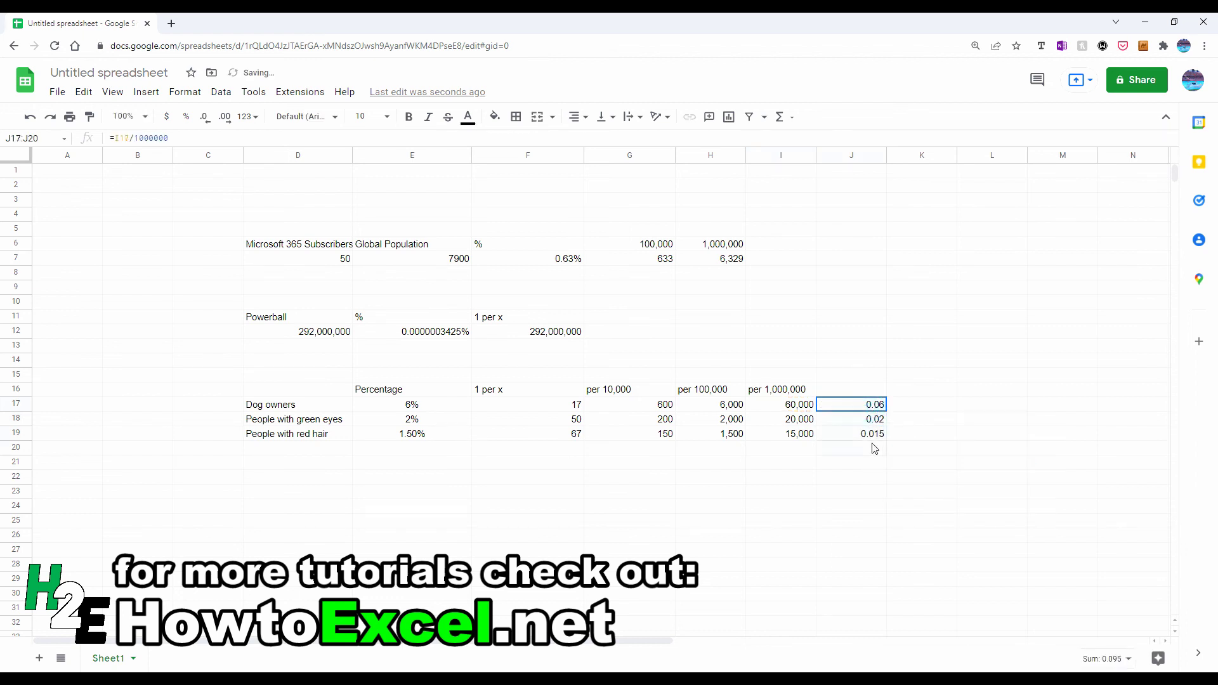
{"action": "left_click", "coordinate": [186, 118]}
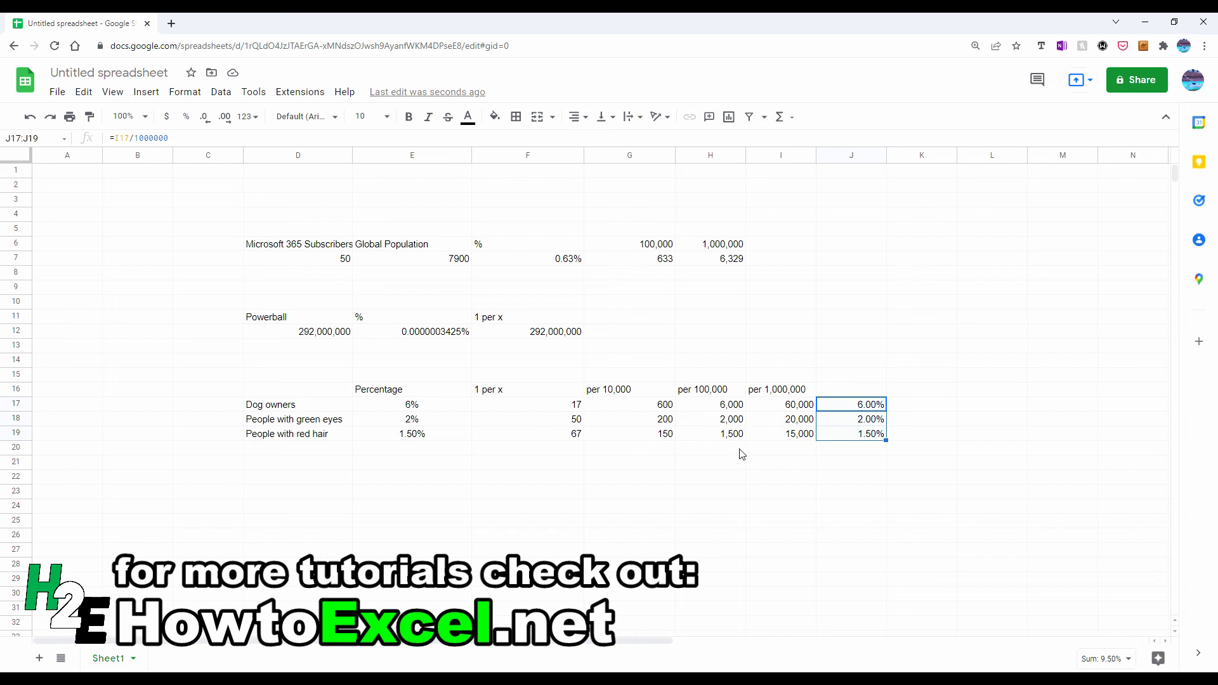
{"action": "left_click", "coordinate": [853, 463]}
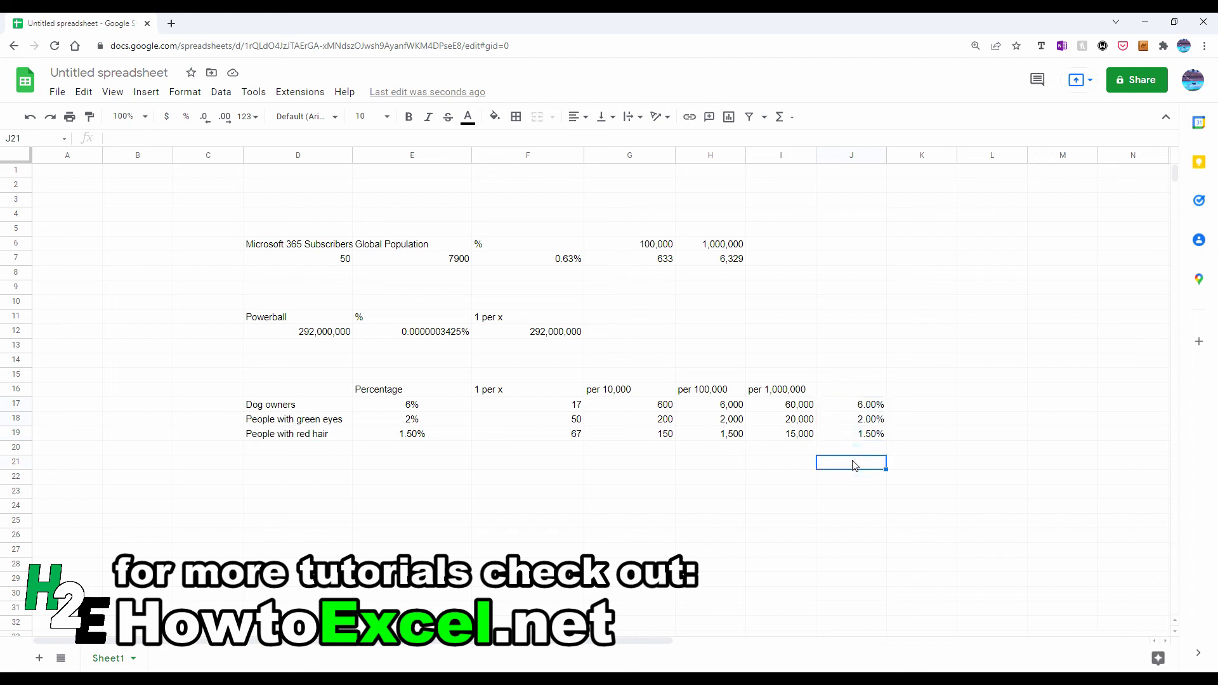